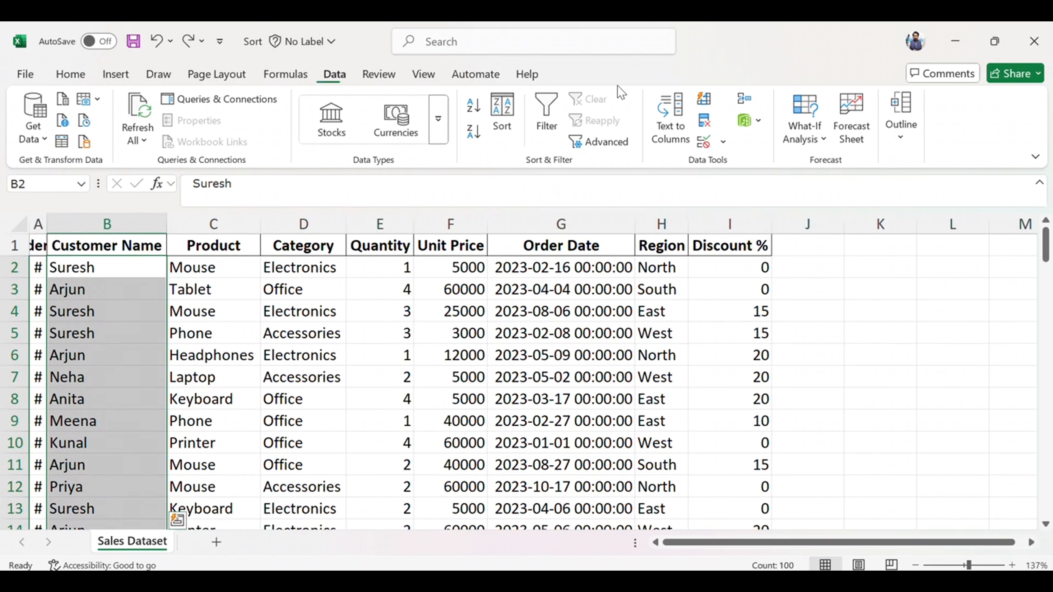
# Step: Sort the table by Customer Name from A to Z, expanding the selection to include the adjacent columns
pyautogui.click(490, 128)
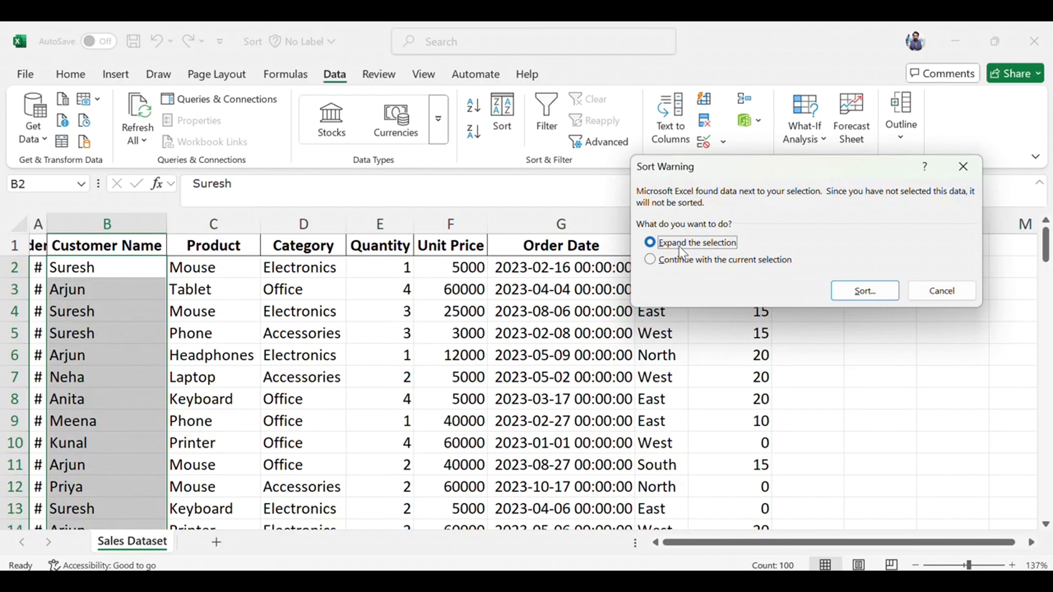
pyautogui.click(865, 291)
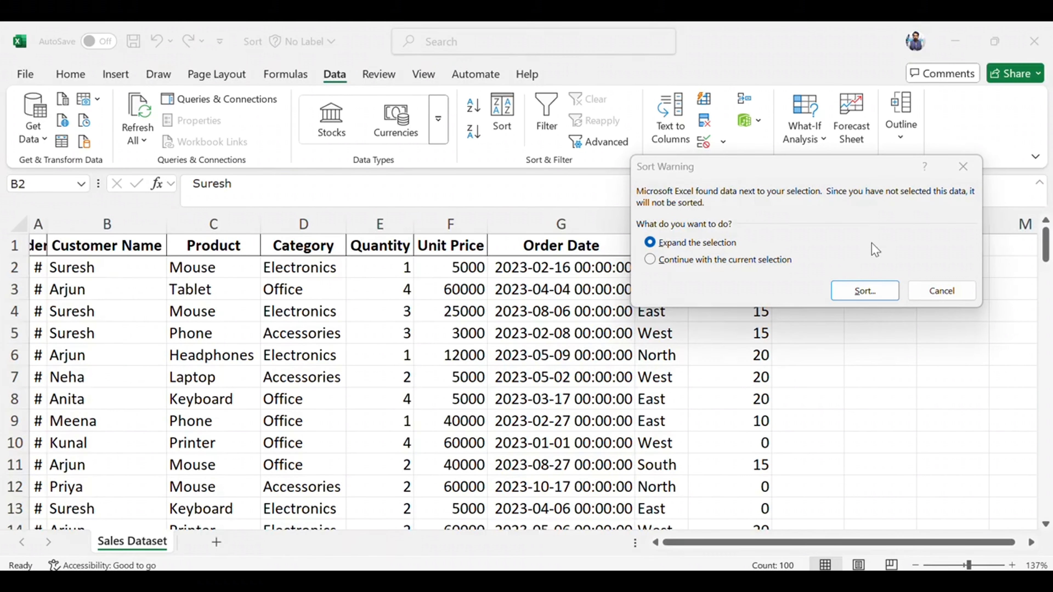
pyautogui.click(862, 286)
pyautogui.click(715, 211)
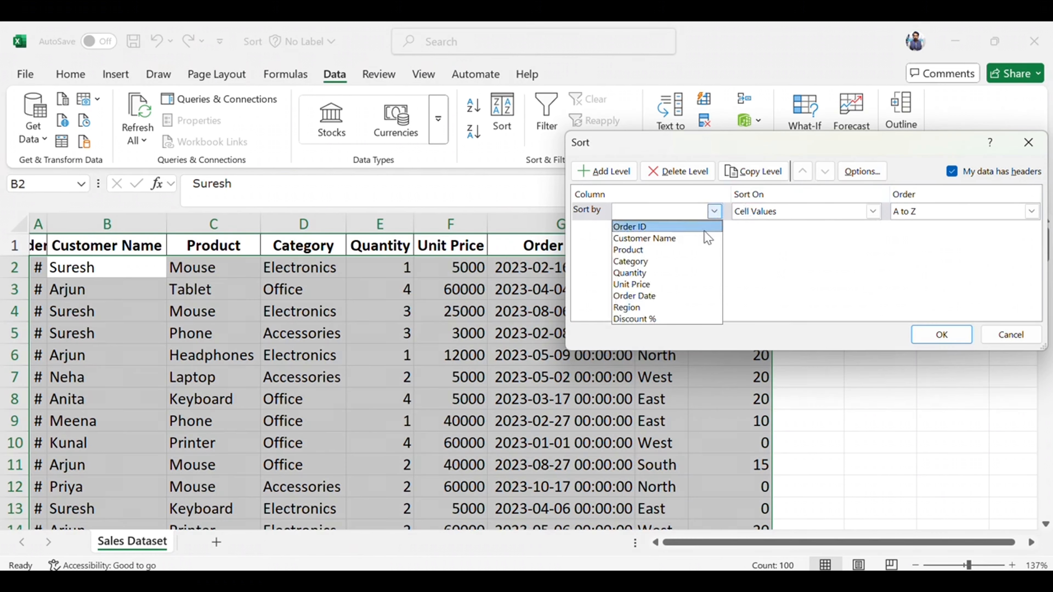
pyautogui.click(698, 238)
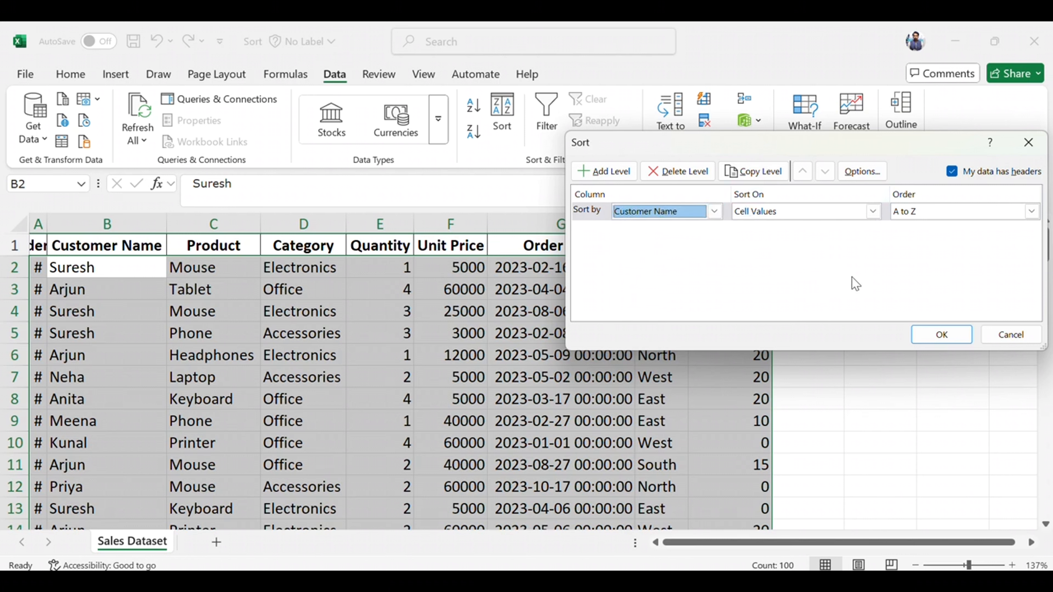
pyautogui.click(941, 335)
# Step: Widen the Order ID column to view its values in the sorted rows, and narrow it back
pyautogui.click(131, 280)
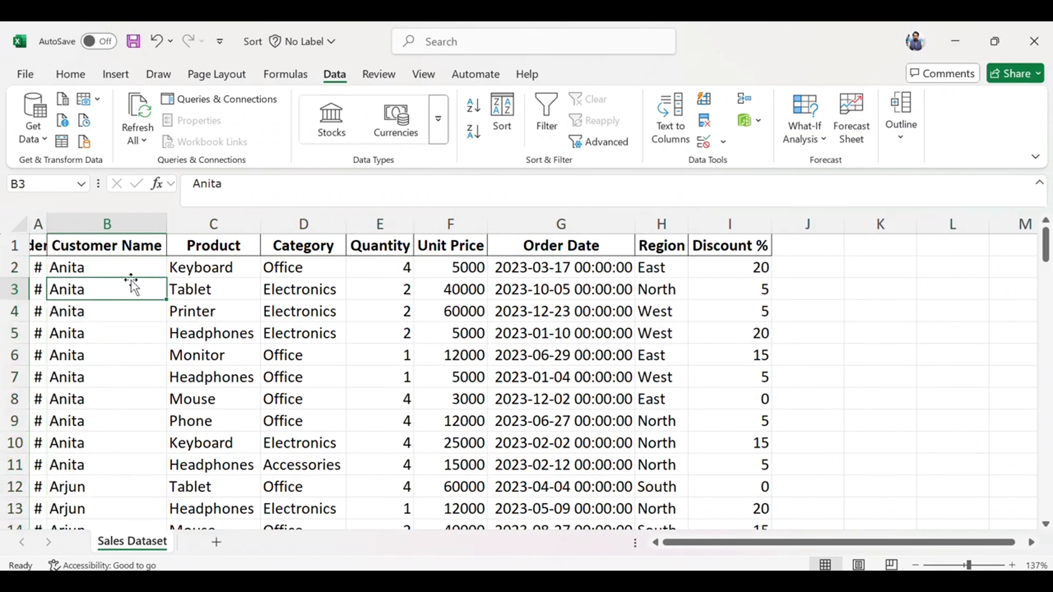
pyautogui.press('Up')
pyautogui.press('Right')
pyautogui.press('Right')
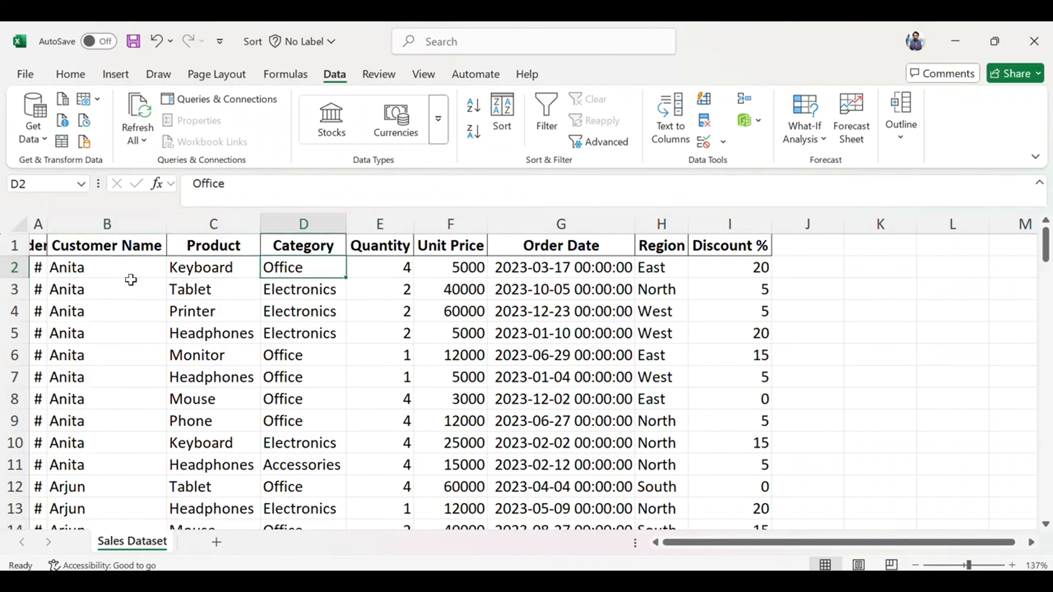
pyautogui.doubleClick(48, 227)
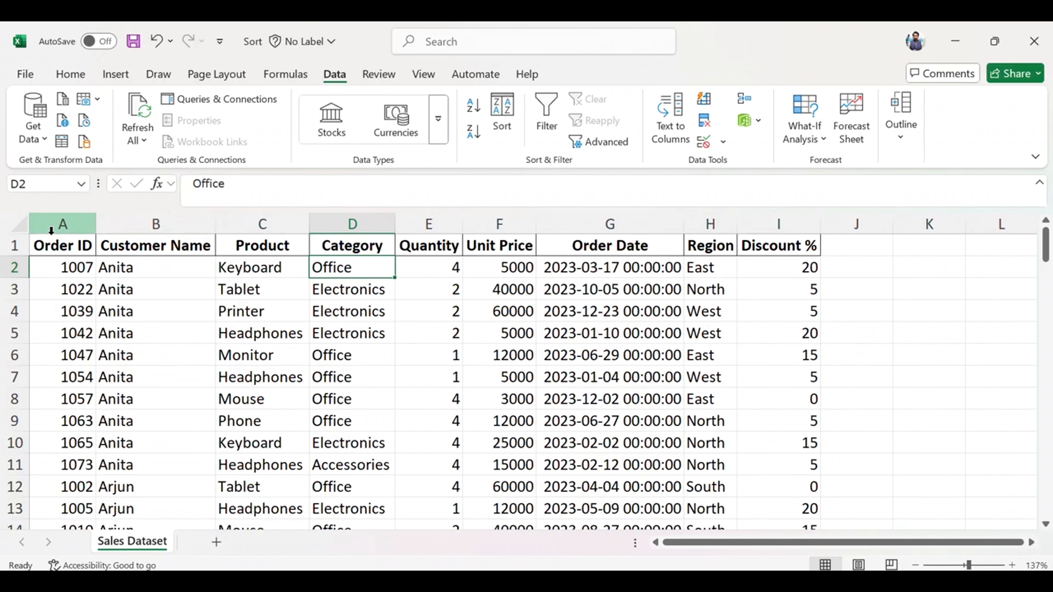
pyautogui.click(80, 274)
pyautogui.moveTo(94, 222); pyautogui.dragTo(46, 220)
pyautogui.click(101, 270)
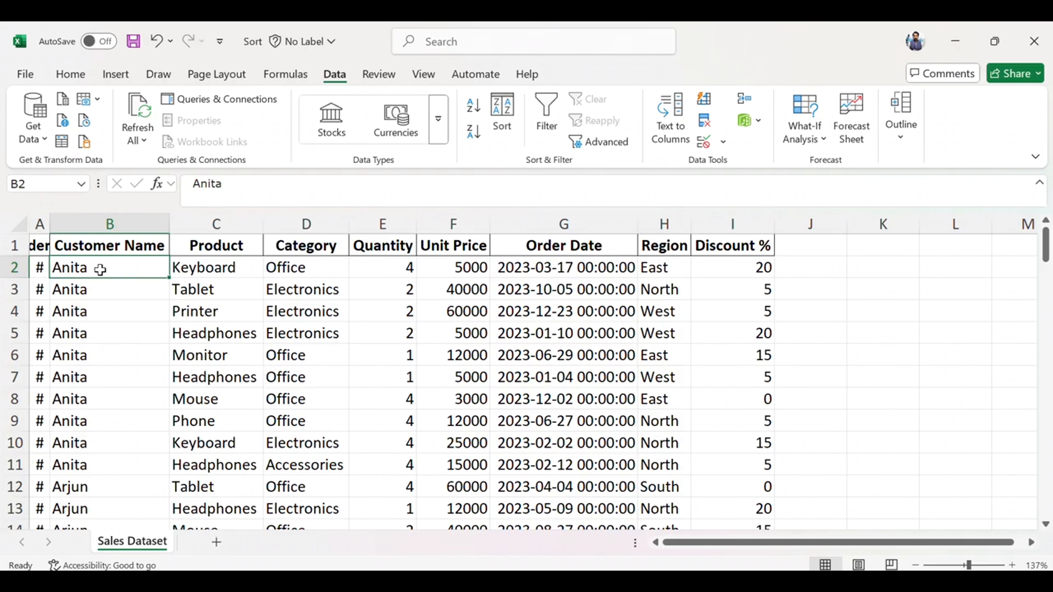
# Step: Select the whole data table including headers and set Category as the primary sort column
pyautogui.hotkey('ctrl', 'Home')
pyautogui.hotkey('ctrl', 'shift', 'Down')
pyautogui.hotkey('ctrl', 'shift', 'Right')
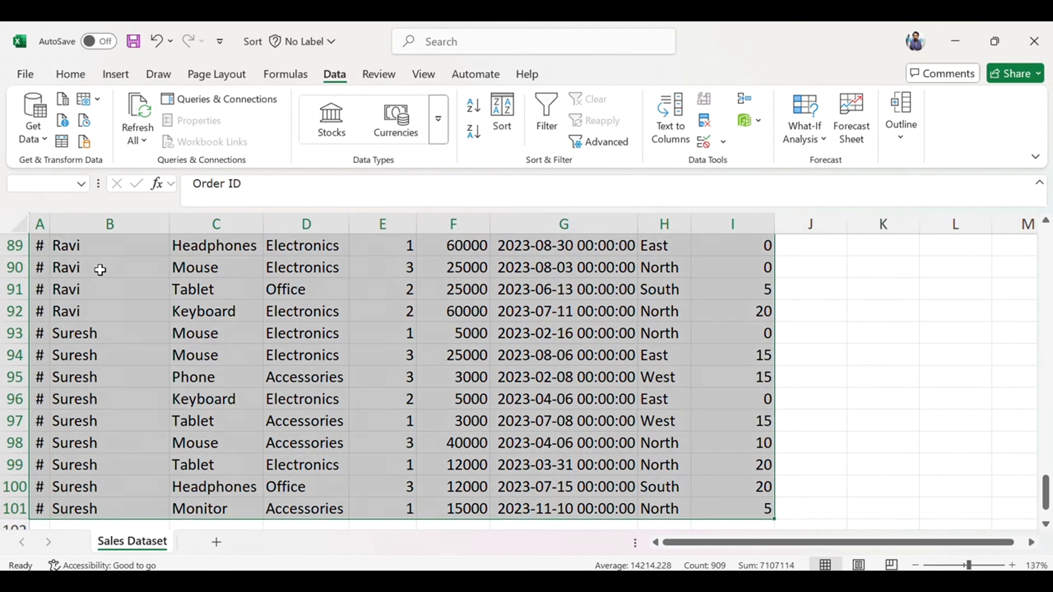
pyautogui.scroll(8, 100, 270)
pyautogui.scroll(20, 100, 270)
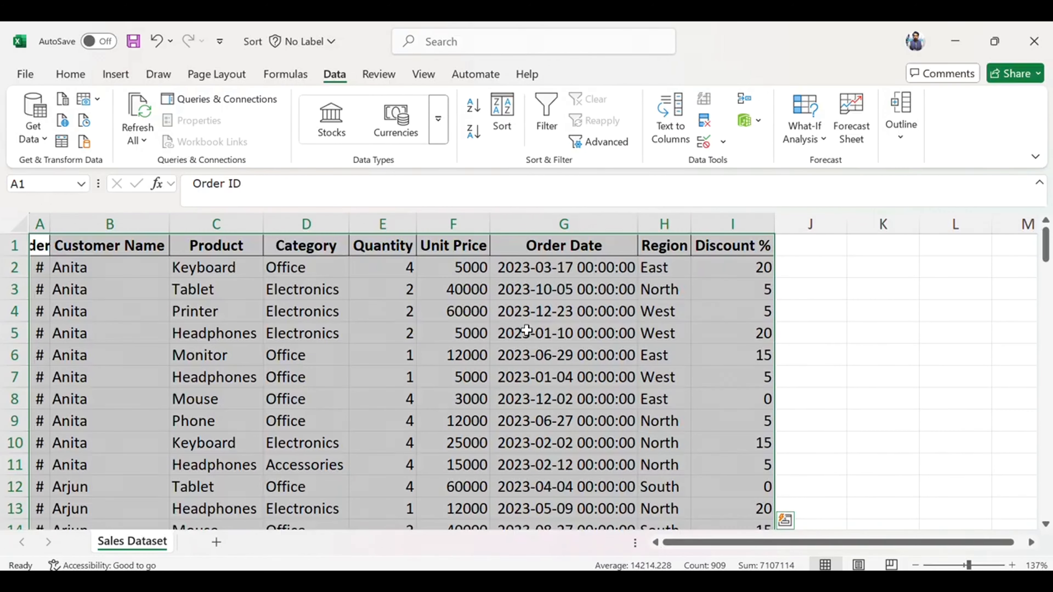
pyautogui.click(501, 112)
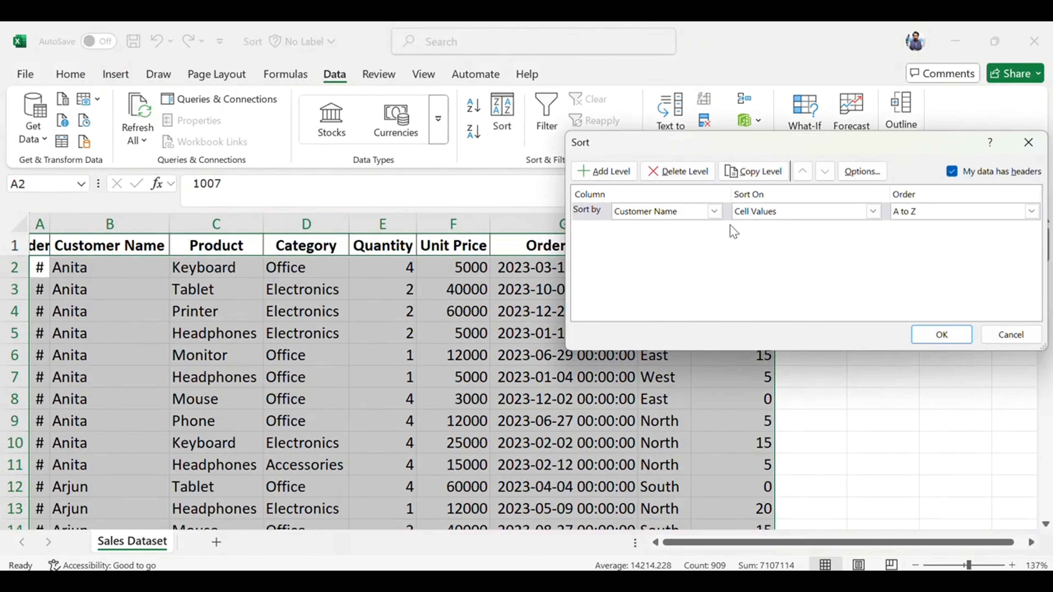
pyautogui.click(714, 212)
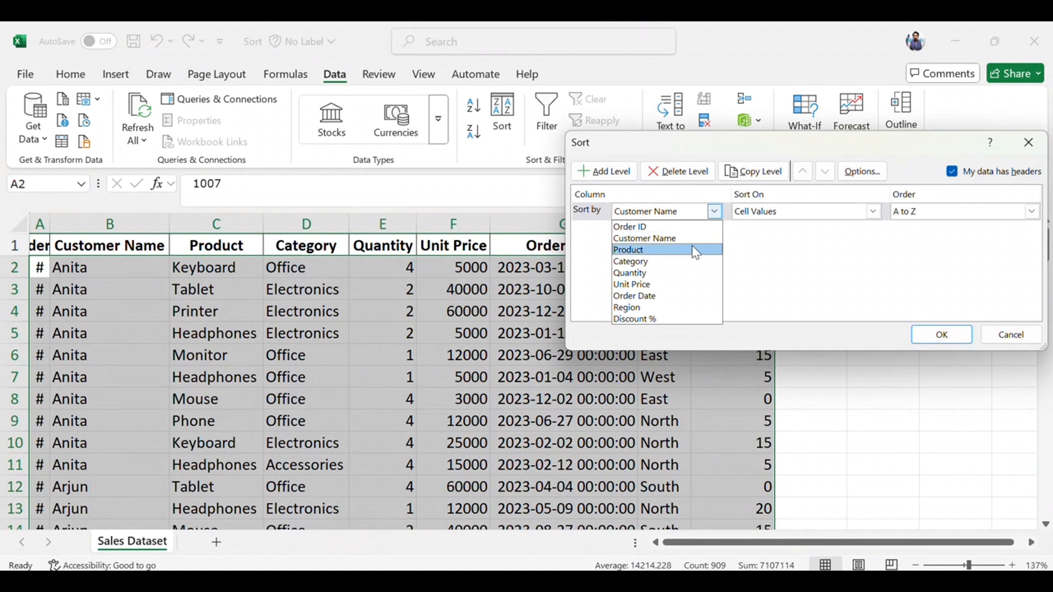
pyautogui.click(690, 262)
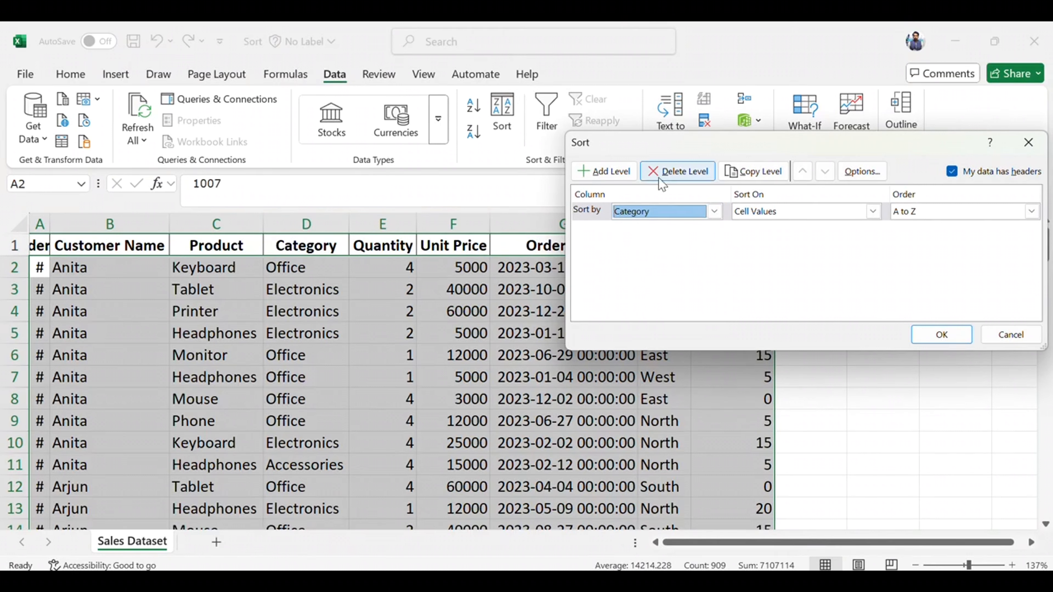
# Step: Add a second sort level by Product and apply the sort with both levels in A to Z order
pyautogui.click(609, 172)
pyautogui.click(714, 229)
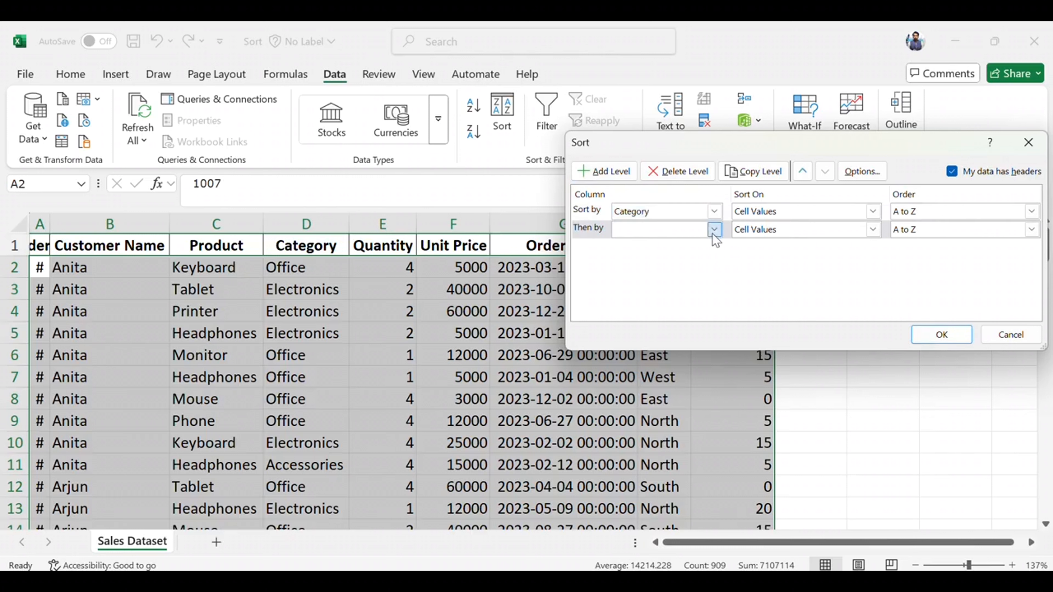
pyautogui.click(690, 268)
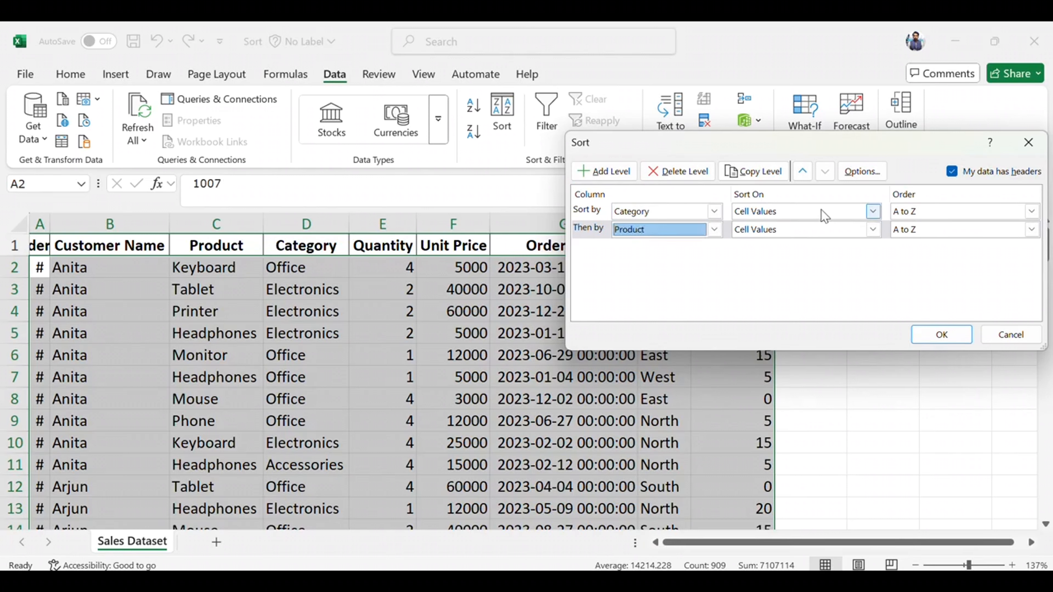
pyautogui.click(921, 213)
pyautogui.click(922, 230)
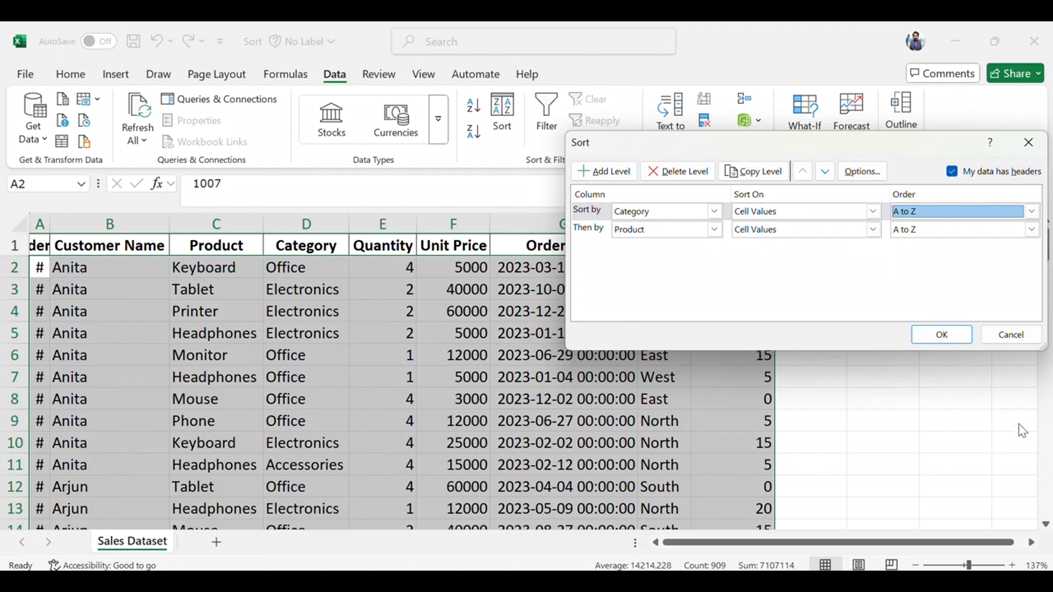
pyautogui.click(942, 332)
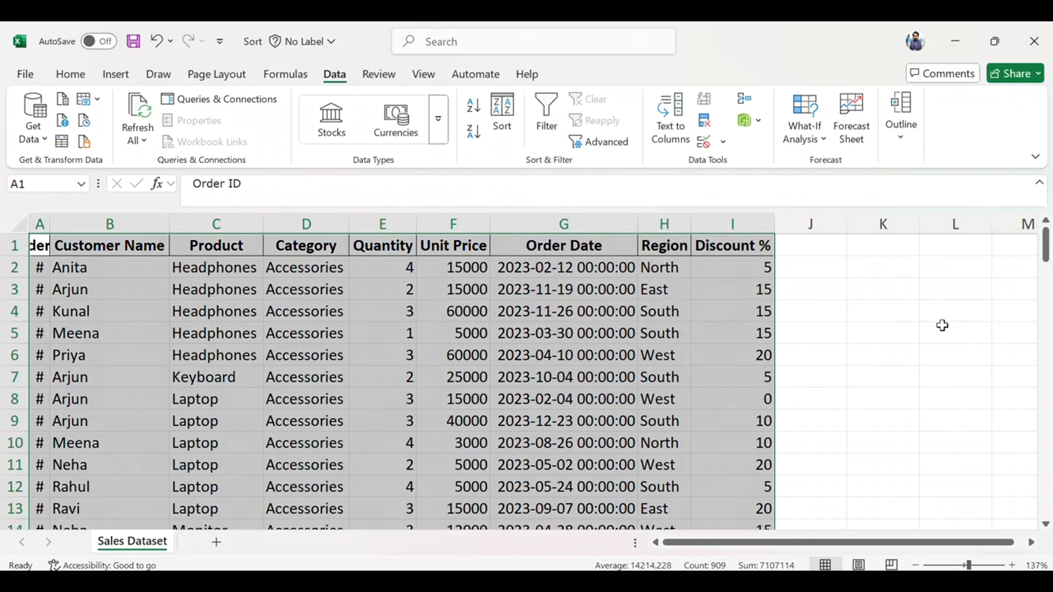
# Step: Examine how the rows are ordered by product within the Accessories category
pyautogui.click(295, 262)
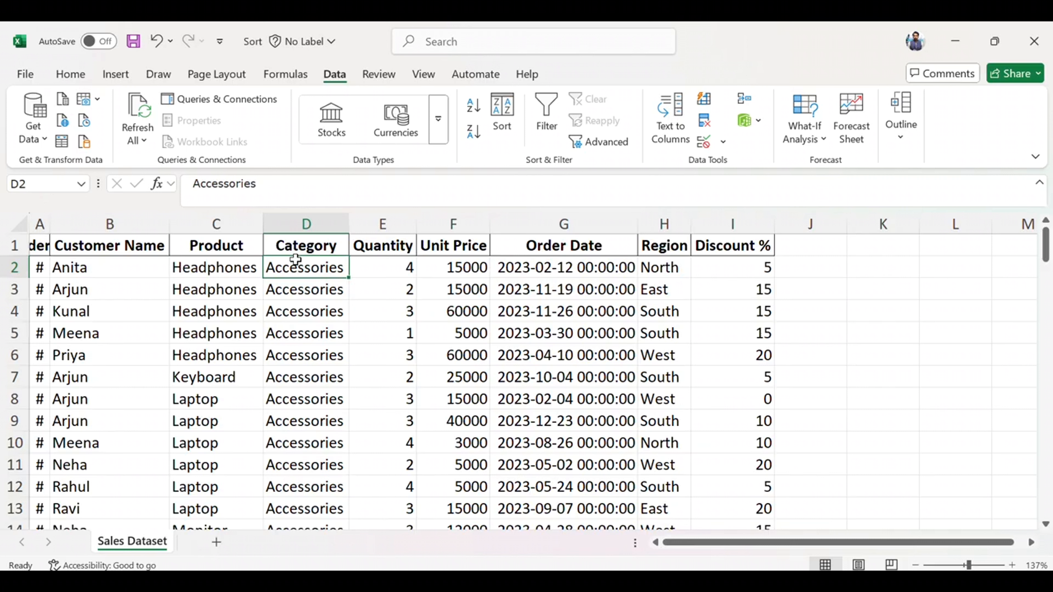
pyautogui.press('Down')
pyautogui.press('Up')
pyautogui.press('Down')
pyautogui.press('Up')
pyautogui.press('Down')
pyautogui.press('Up')
pyautogui.press('Down')
pyautogui.press('Up')
pyautogui.press('Left')
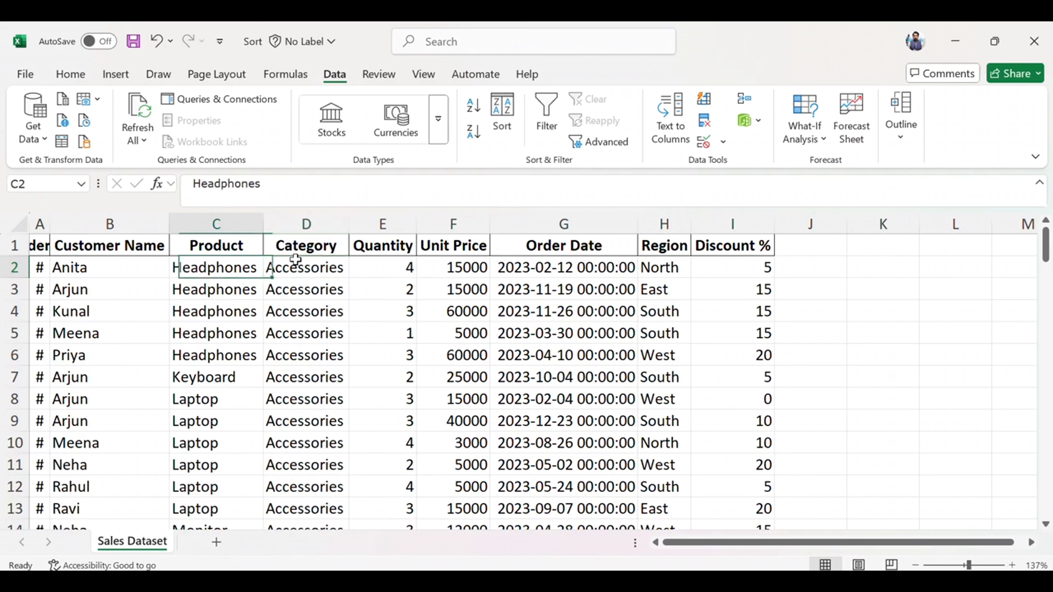
pyautogui.press('Right')
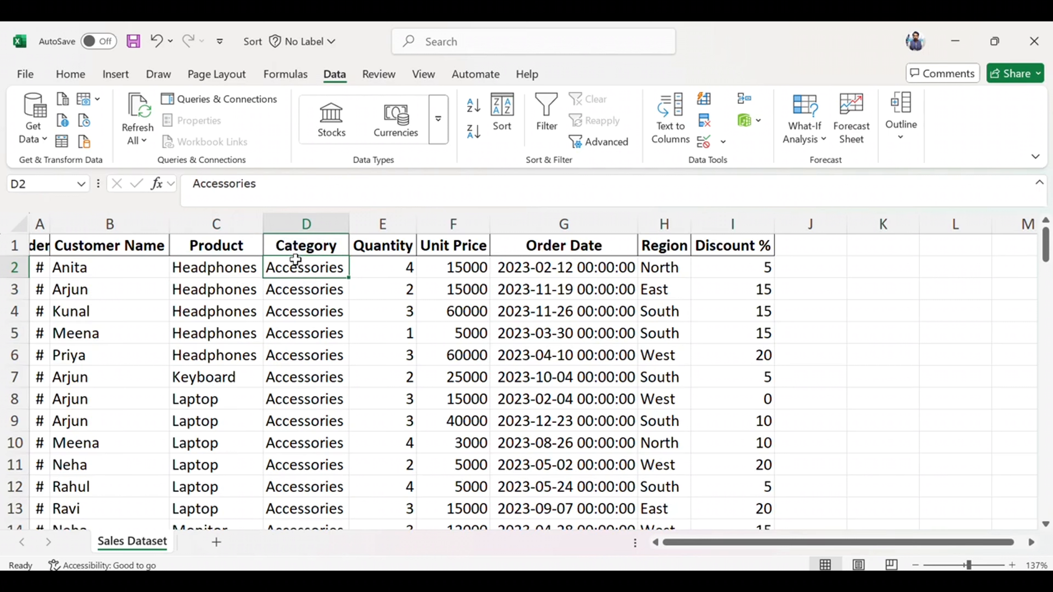
pyautogui.press('Left')
pyautogui.press('Right')
pyautogui.click(240, 285)
pyautogui.scroll(-1, 265, 303)
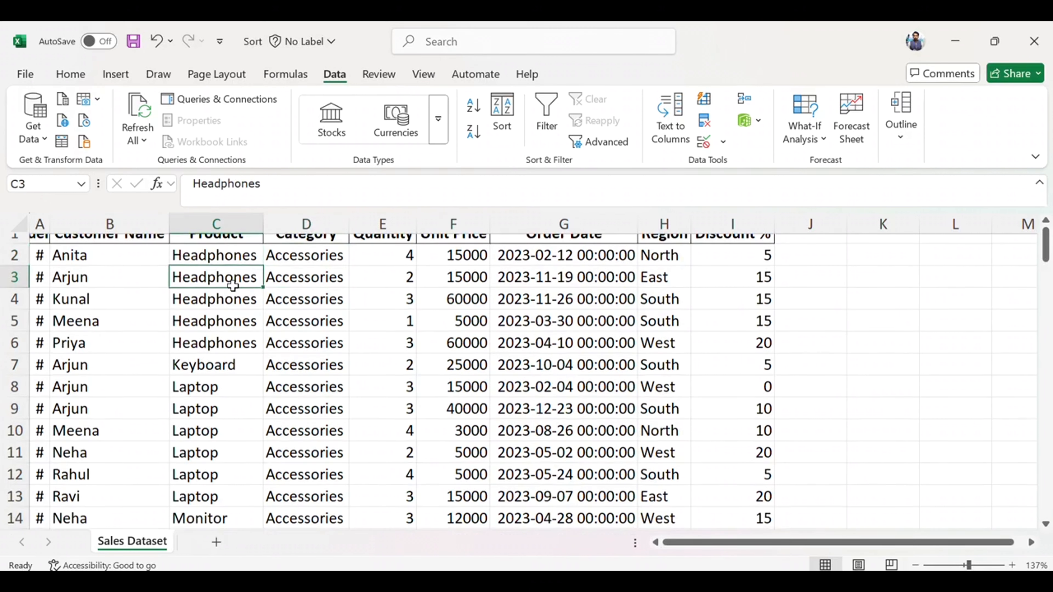
pyautogui.click(280, 318)
pyautogui.click(219, 332)
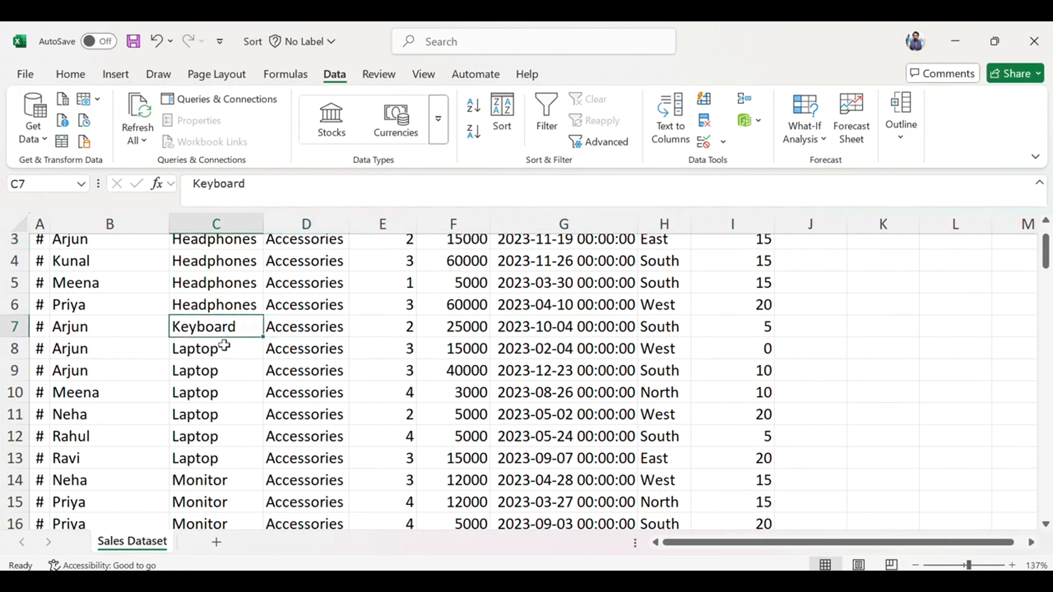
pyautogui.scroll(-1, 307, 412)
pyautogui.scroll(-3, 234, 400)
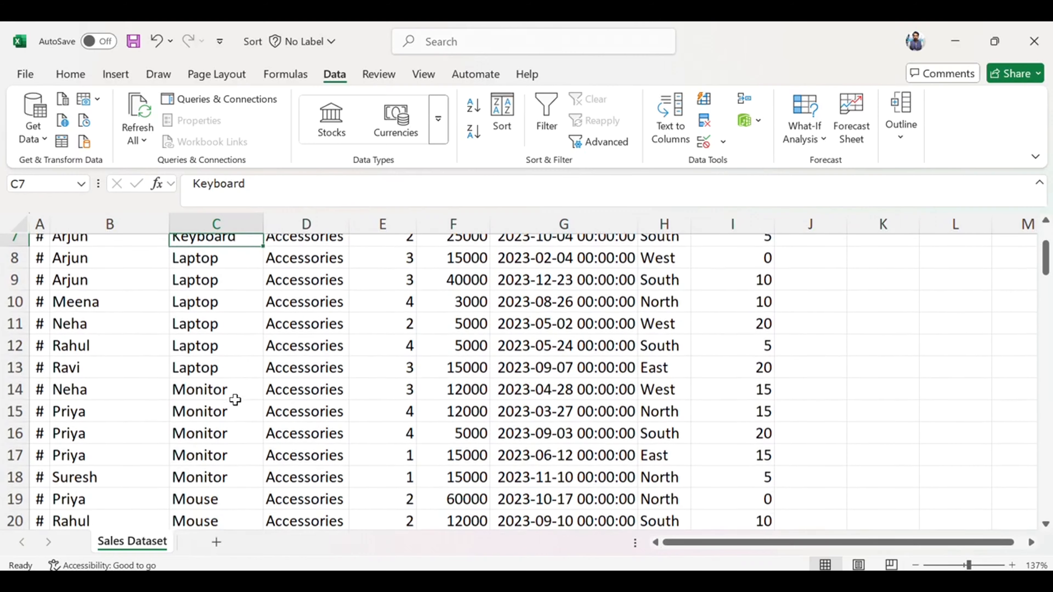
pyautogui.scroll(-3, 235, 400)
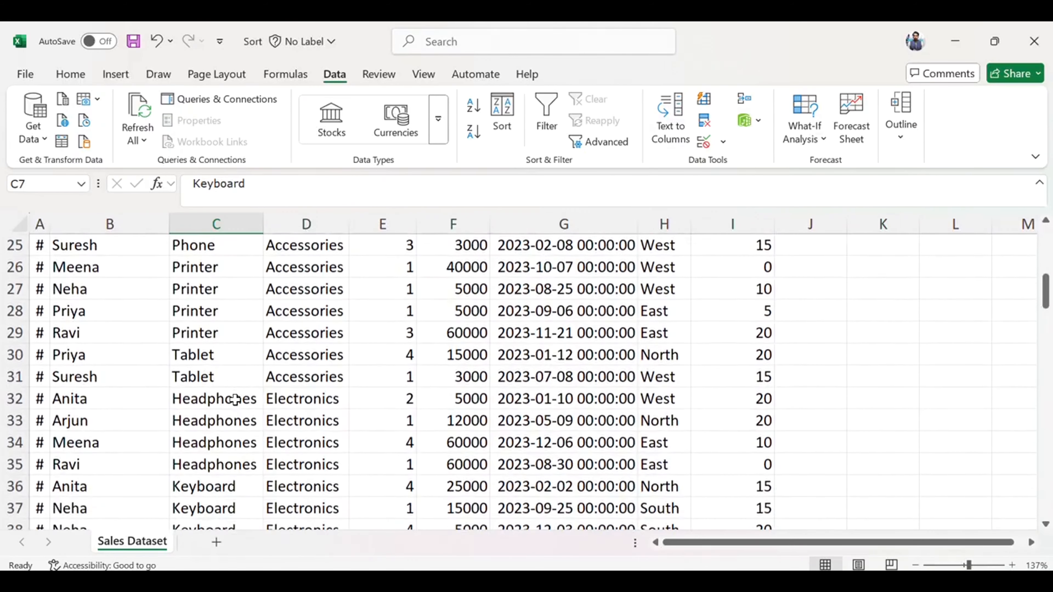
# Step: Check the product order where the category changes from Accessories to Electronics
pyautogui.click(306, 376)
pyautogui.press('Down')
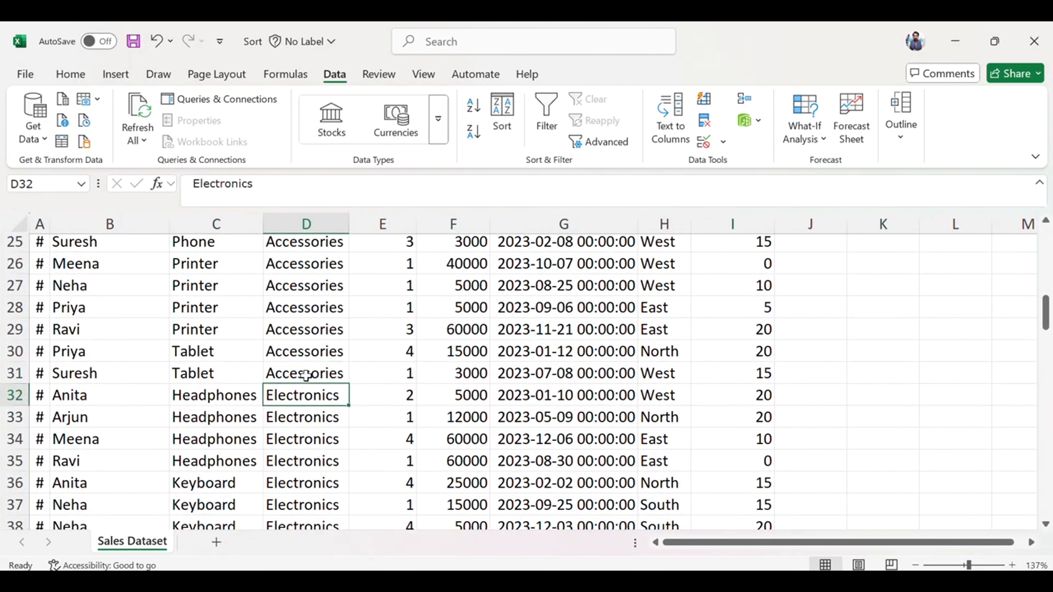
pyautogui.press('Left')
pyautogui.press('Down')
pyautogui.press('Down')
pyautogui.press('Down')
pyautogui.press('Down')
pyautogui.press('Down')
pyautogui.scroll(8, 316, 338)
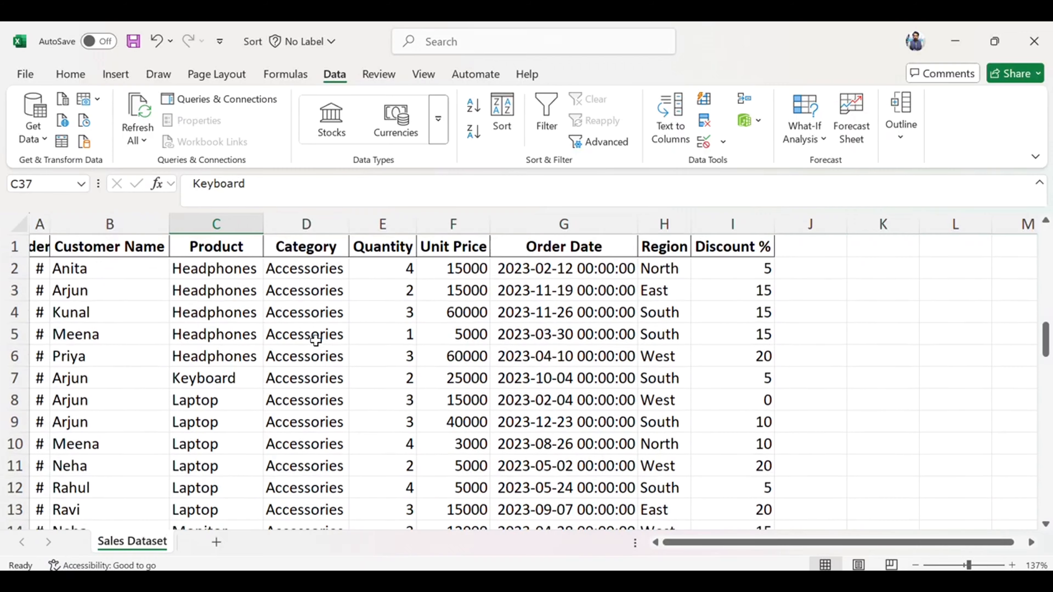
# Step: Undo the Category and Product sort, and narrow the Order ID column again
pyautogui.click(227, 304)
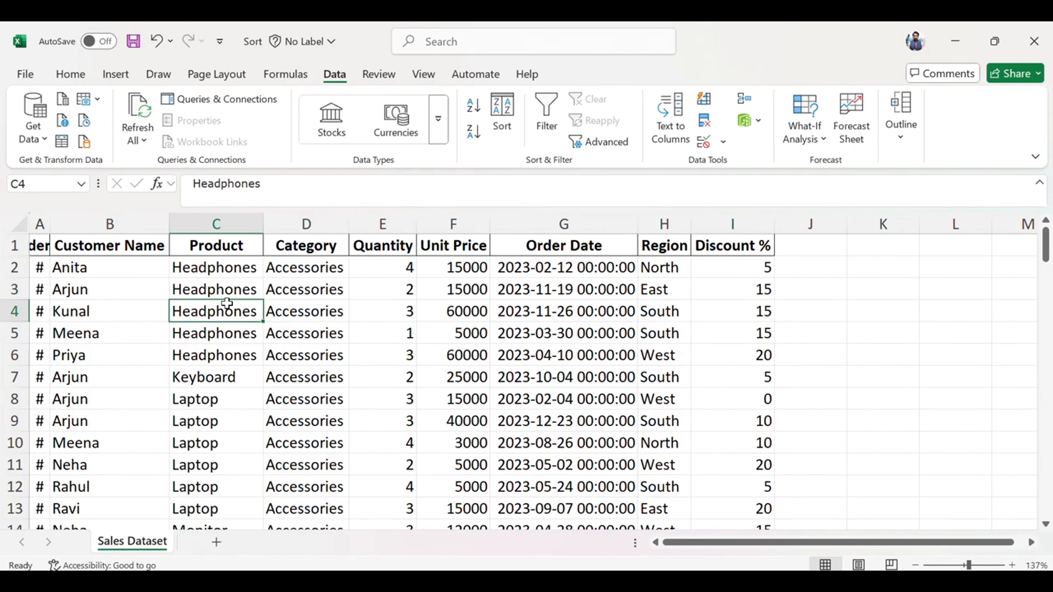
pyautogui.hotkey('ctrl', 'z')
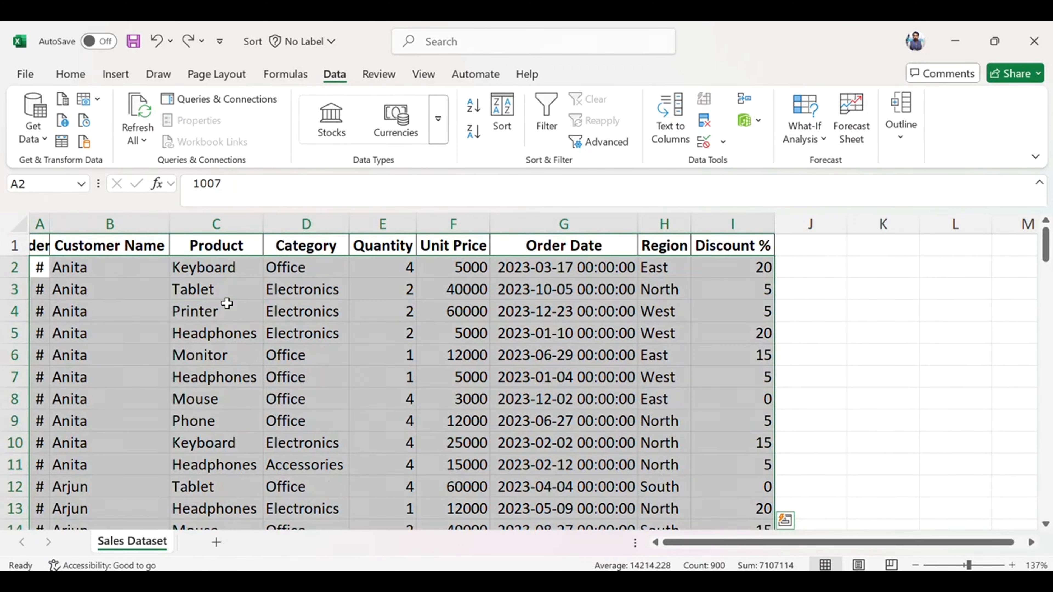
pyautogui.hotkey('ctrl', 'z')
pyautogui.moveTo(95, 224); pyautogui.dragTo(51, 226)
# Step: Look through the remaining columns of the first rows, from Category across to Discount %
pyautogui.click(171, 313)
pyautogui.press('Right')
pyautogui.press('Right')
pyautogui.press('Right')
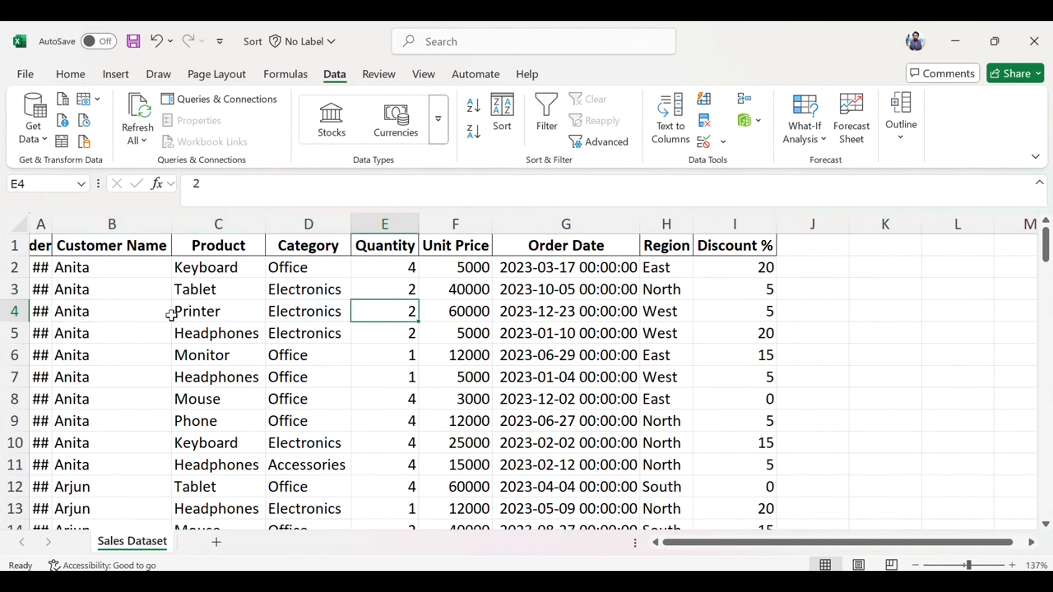
pyautogui.press('Right')
pyautogui.press('Right')
pyautogui.press('Up')
pyautogui.press('Right')
pyautogui.press('Up')
pyautogui.press('Left')
pyautogui.press('Left')
pyautogui.press('Right')
pyautogui.press('Right')
# Step: Fill the 20 percent discount cells I2 and I5 with red
pyautogui.click(734, 267)
pyautogui.click(70, 74)
pyautogui.click(244, 131)
pyautogui.click(734, 333)
# Step: Fill the 0 percent discount cells I8 and I12 with green
pyautogui.click(735, 399)
pyautogui.click(734, 487)
pyautogui.click(228, 132)
# Step: Fill the 15 percent discount cells I14 and I10 with yellow
pyautogui.scroll(-1, 441, 352)
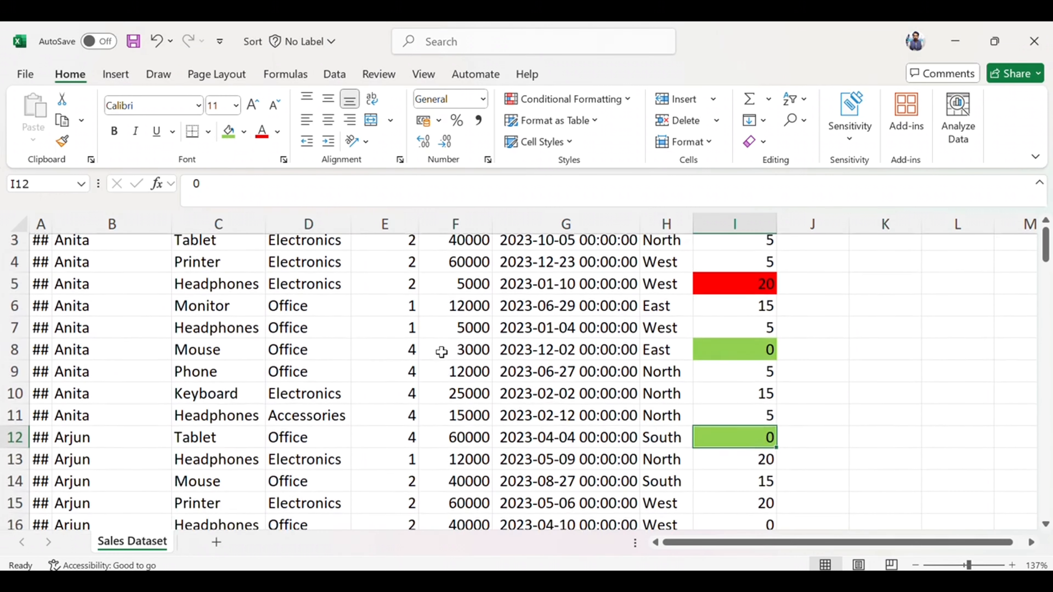
pyautogui.click(713, 481)
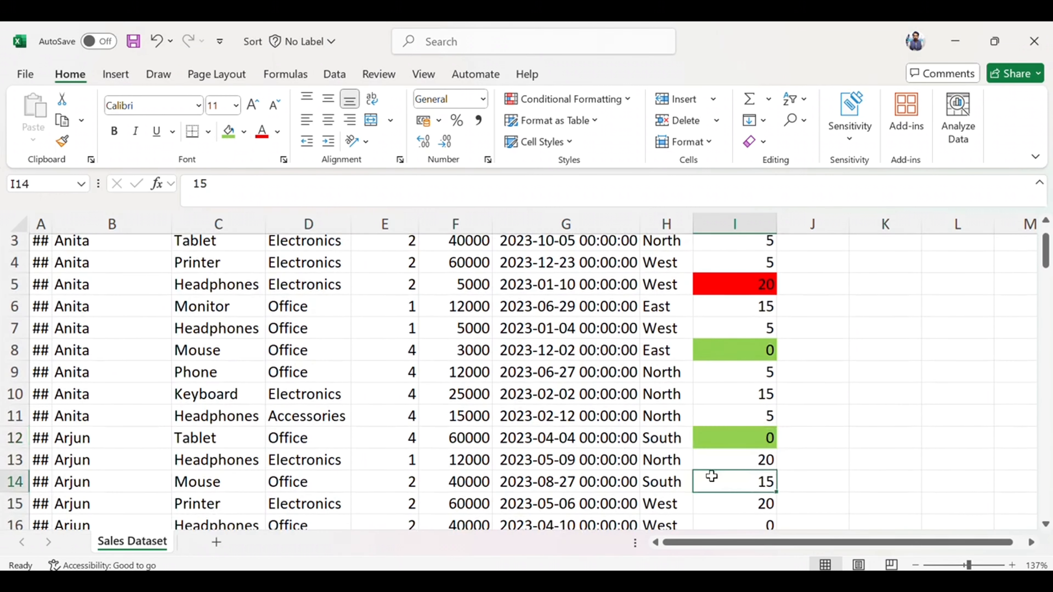
pyautogui.click(242, 133)
pyautogui.click(295, 381)
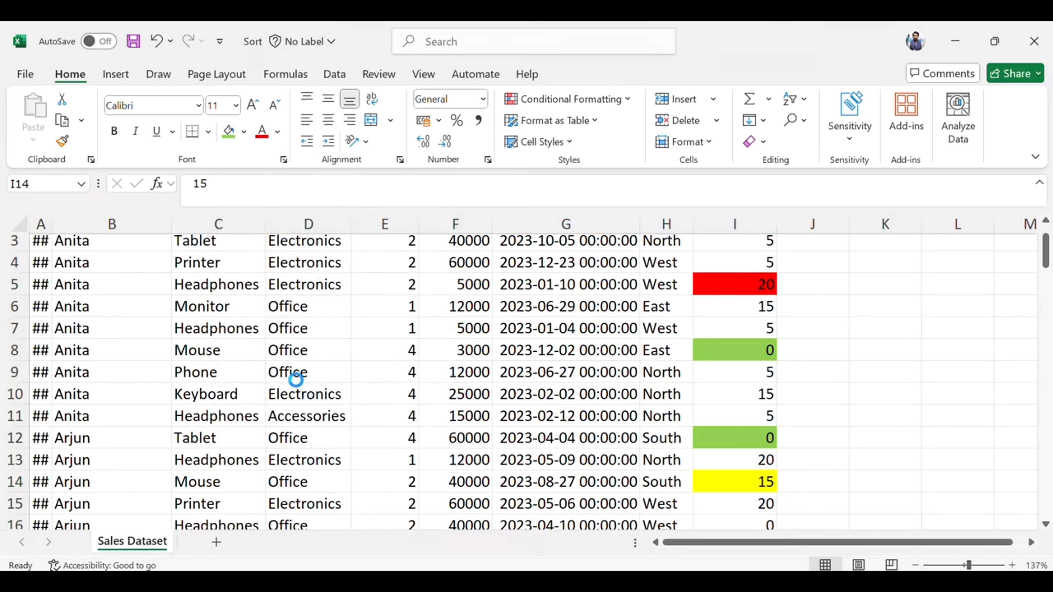
pyautogui.click(749, 396)
pyautogui.click(229, 132)
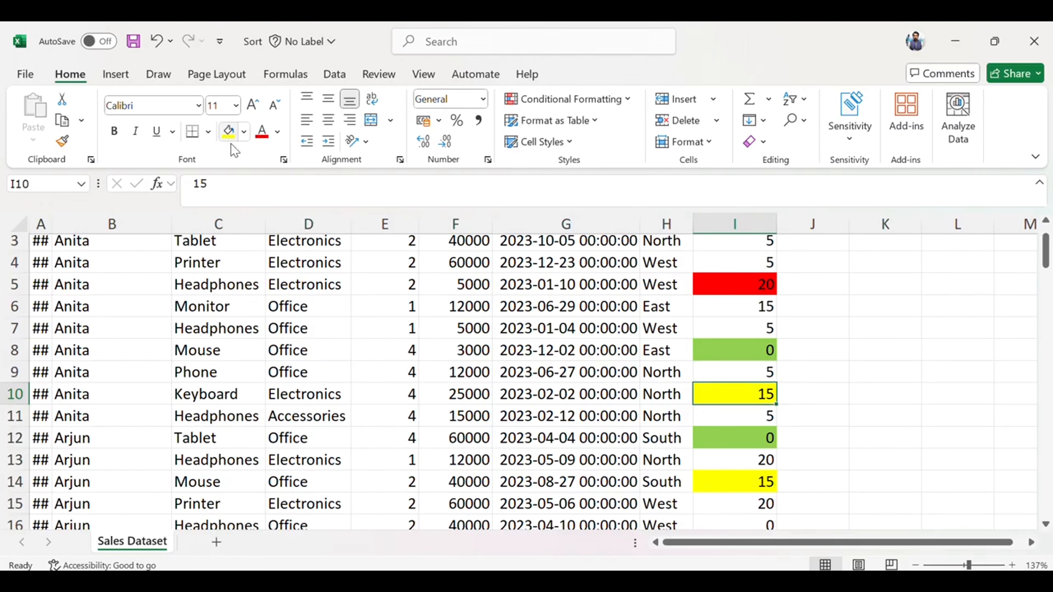
pyautogui.scroll(1, 454, 361)
pyautogui.scroll(-4, 454, 363)
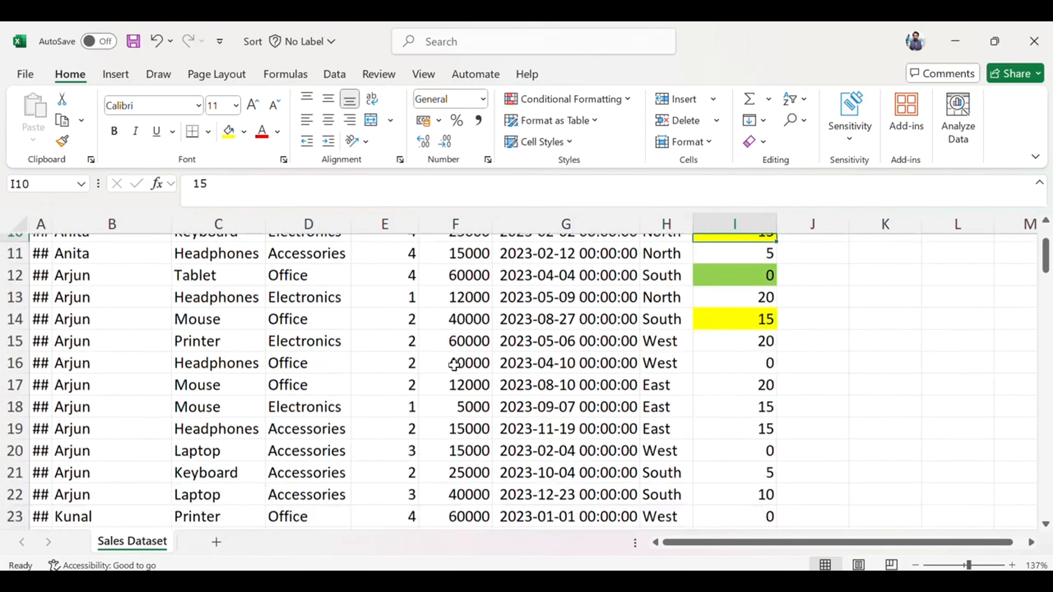
pyautogui.scroll(-2, 454, 364)
pyautogui.scroll(5, 454, 363)
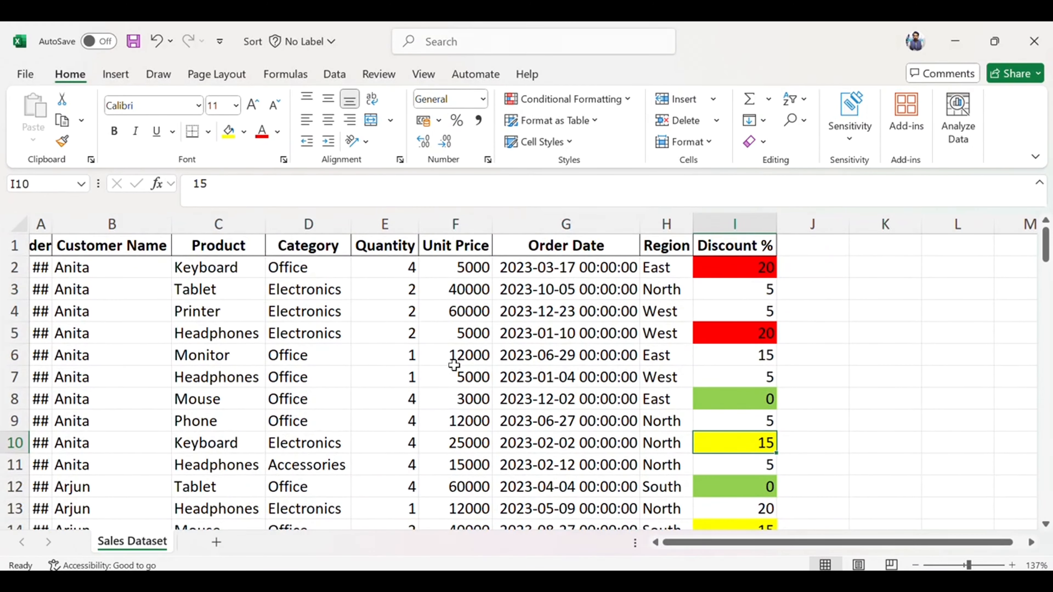
# Step: Select the entire sales dataset from the Discount % header across to Order ID and down to the last row
pyautogui.press('Left')
pyautogui.press('Right')
pyautogui.press('Up')
pyautogui.hotkey('ctrl', 'Up')
pyautogui.hotkey('ctrl', 'shift', 'Left')
pyautogui.press('Down')
pyautogui.press('Up')
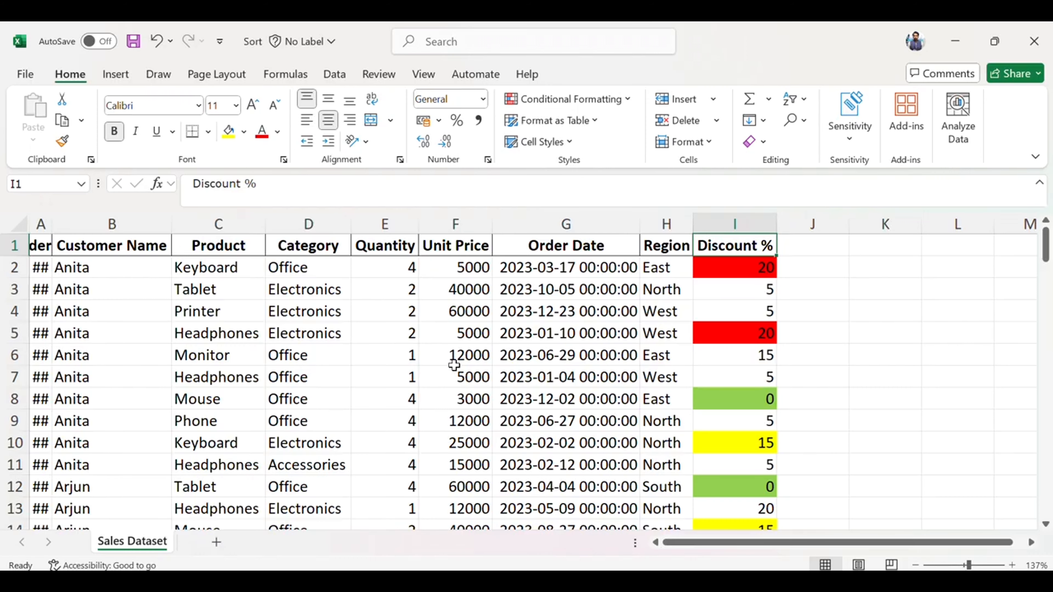
pyautogui.hotkey('ctrl', 'shift', 'Left')
pyautogui.hotkey('ctrl', 'shift', 'Down')
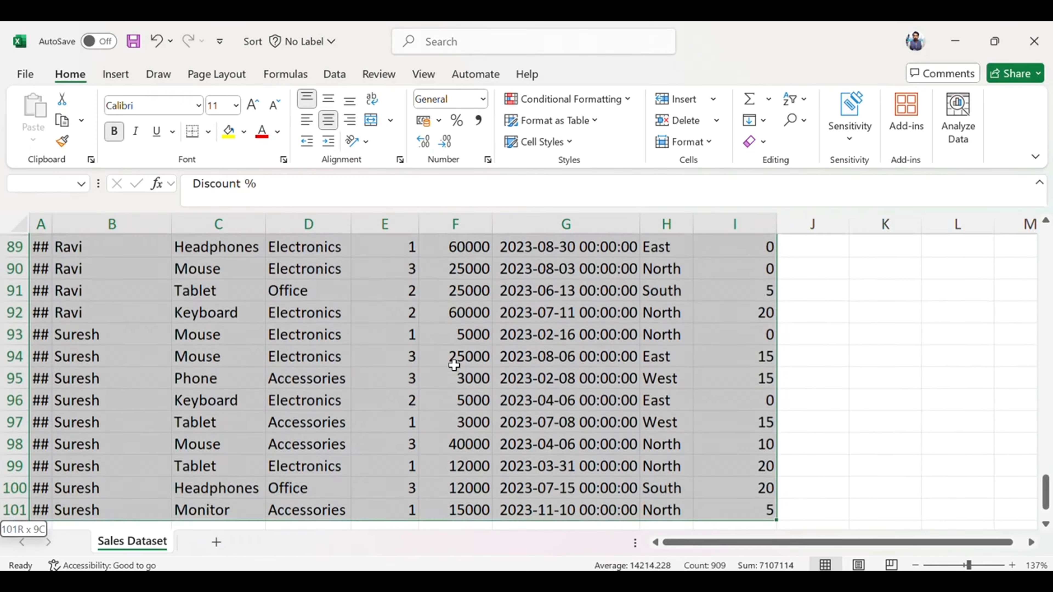
pyautogui.scroll(20, 601, 365)
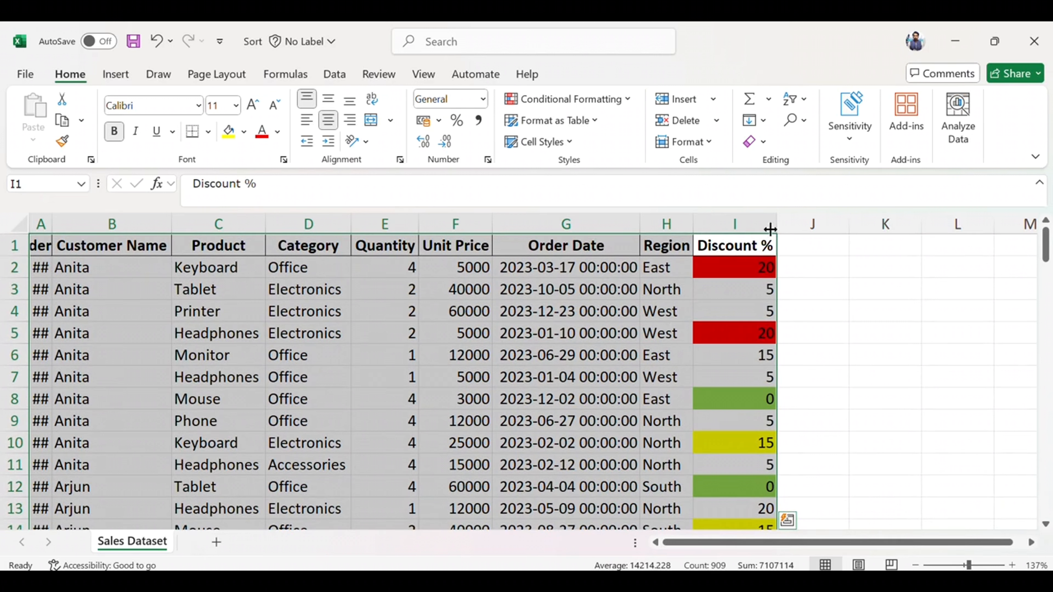
pyautogui.click(334, 73)
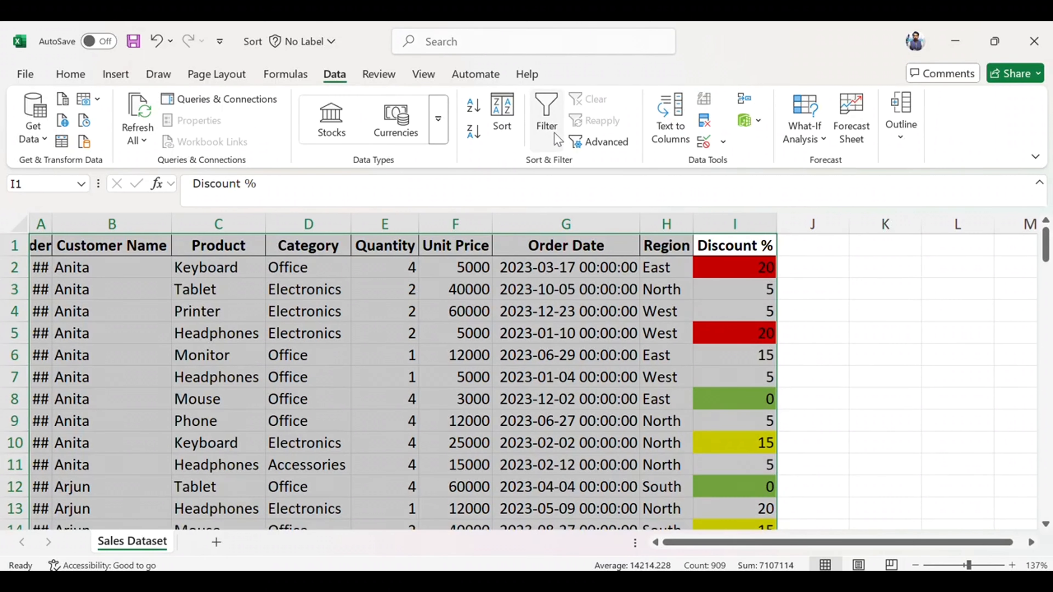
pyautogui.click(502, 112)
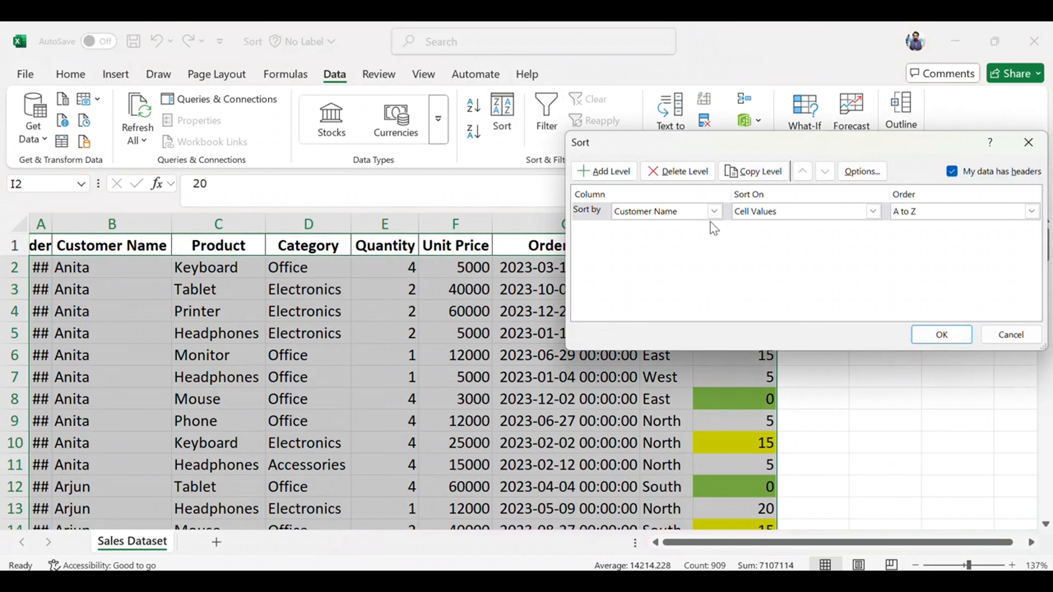
pyautogui.click(713, 214)
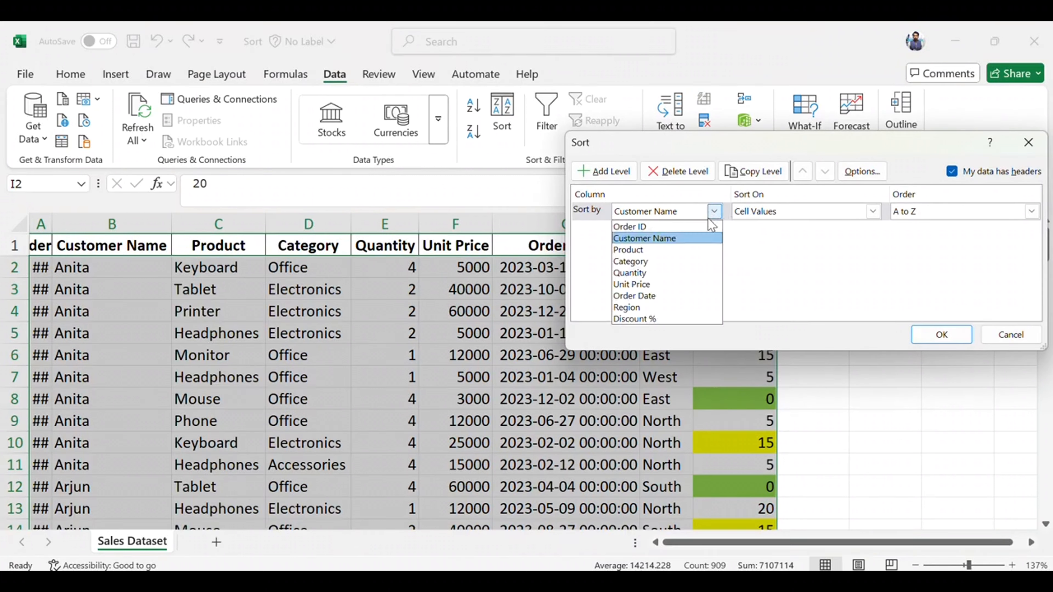
pyautogui.click(654, 330)
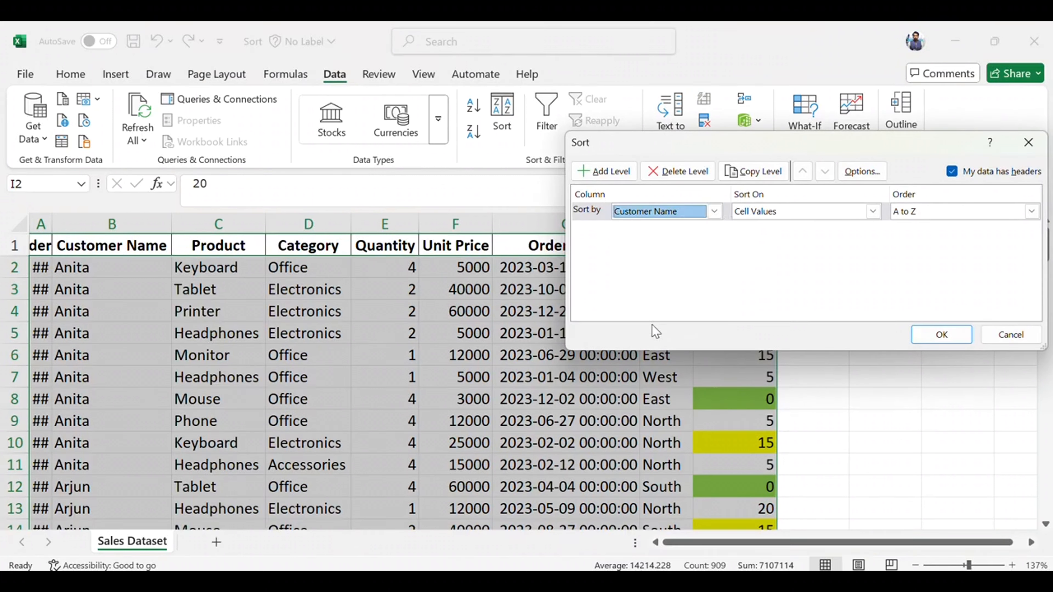
pyautogui.click(820, 216)
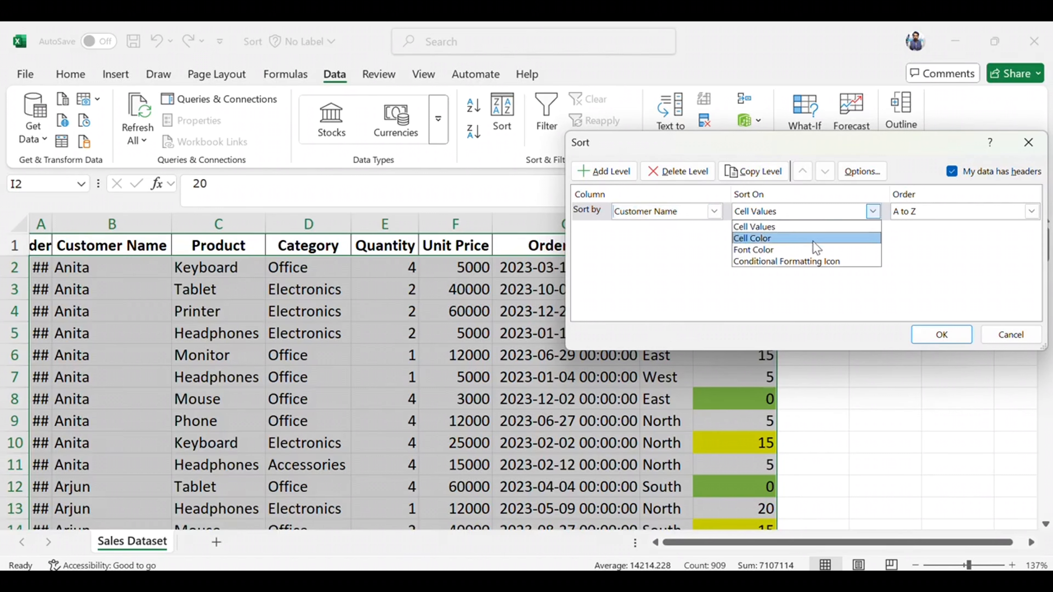
pyautogui.click(819, 226)
pyautogui.click(820, 209)
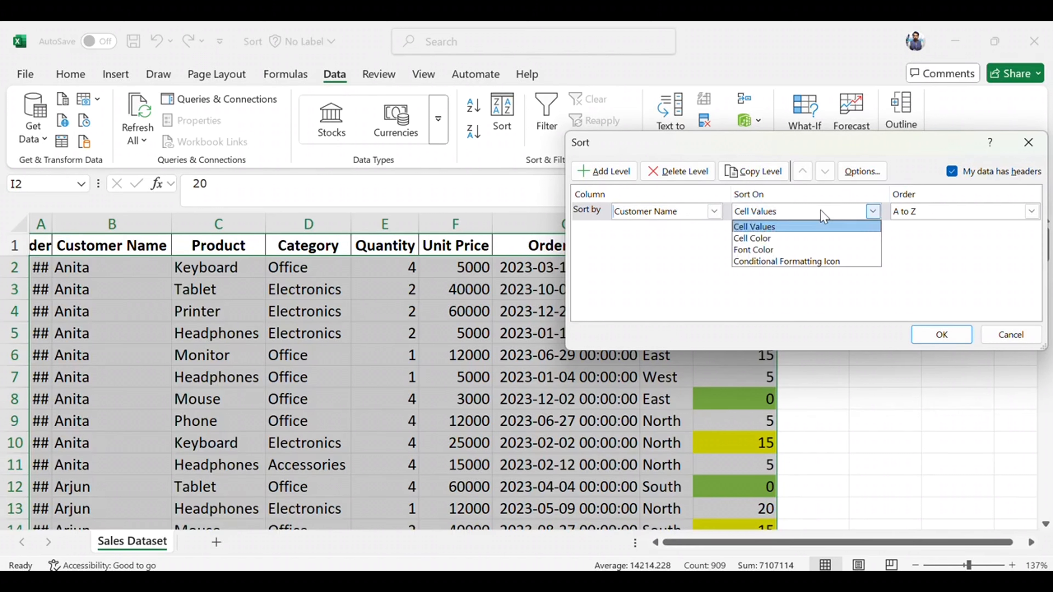
pyautogui.click(797, 238)
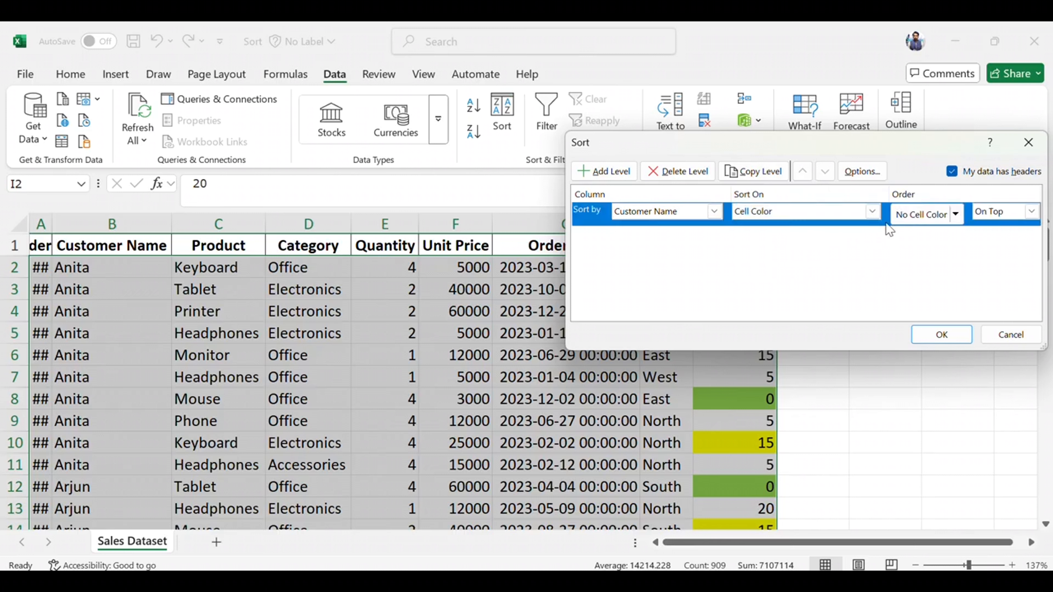
pyautogui.click(955, 214)
pyautogui.click(832, 269)
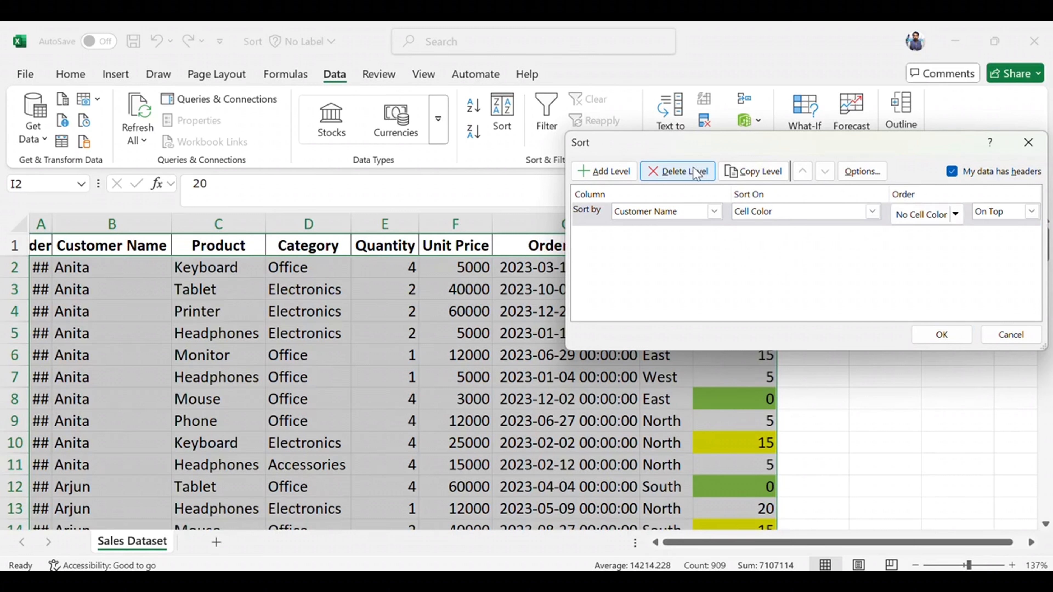
pyautogui.click(675, 171)
pyautogui.click(995, 334)
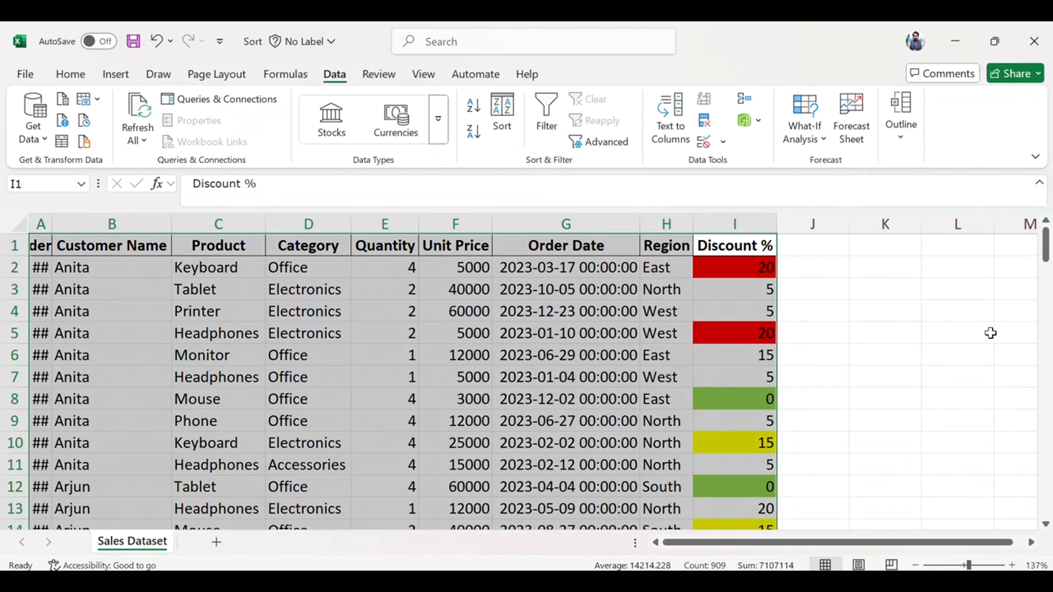
pyautogui.click(587, 362)
pyautogui.click(76, 76)
pyautogui.click(335, 76)
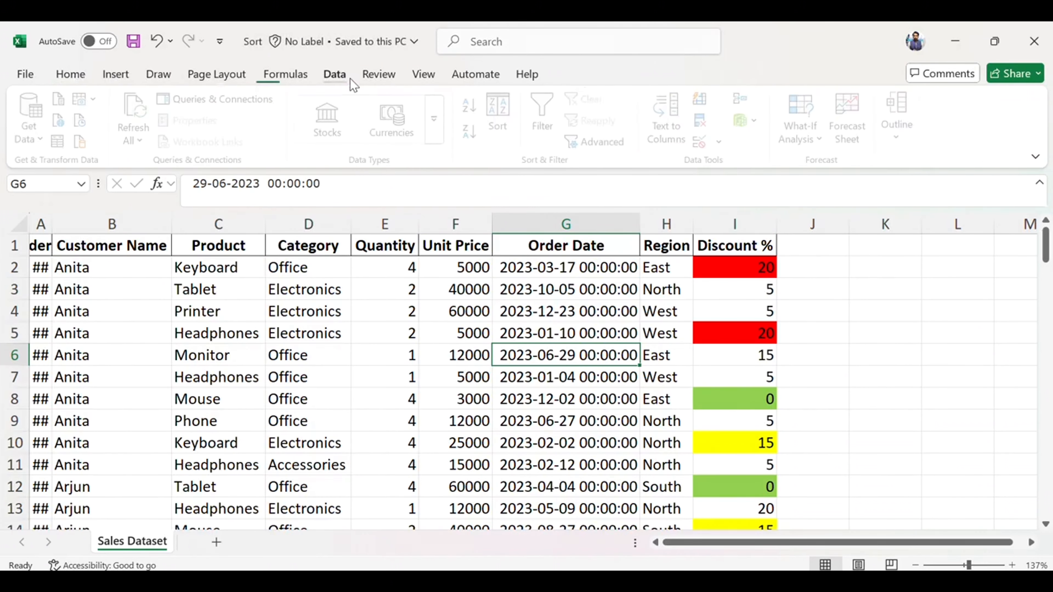
# Step: Select the whole dataset and set up a custom sort by Discount % on cell color, with green on top
pyautogui.hotkey('ctrl', 'Home')
pyautogui.hotkey('ctrl', 'shift', 'End')
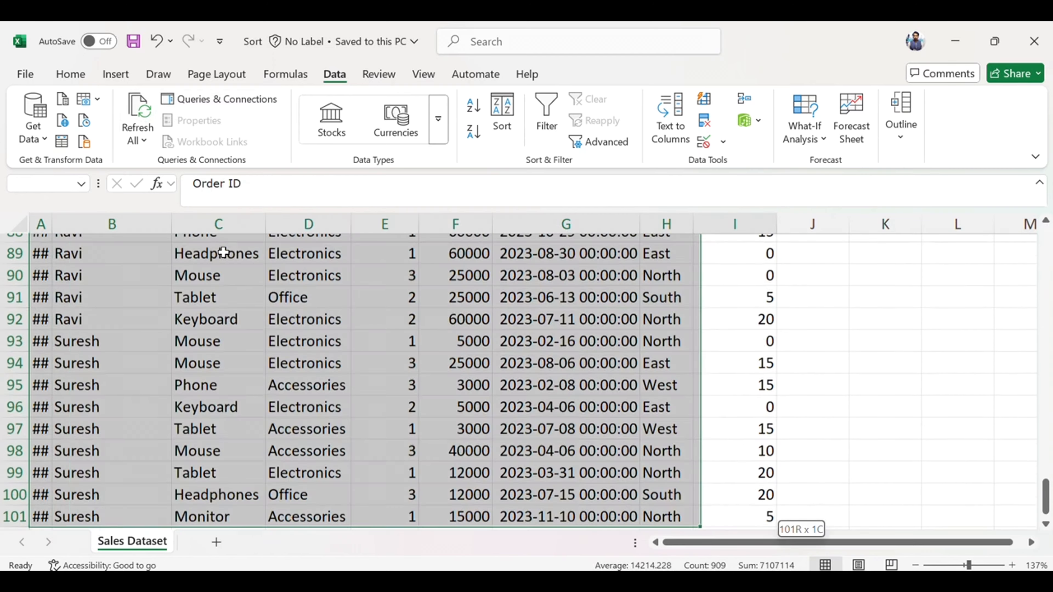
pyautogui.click(502, 112)
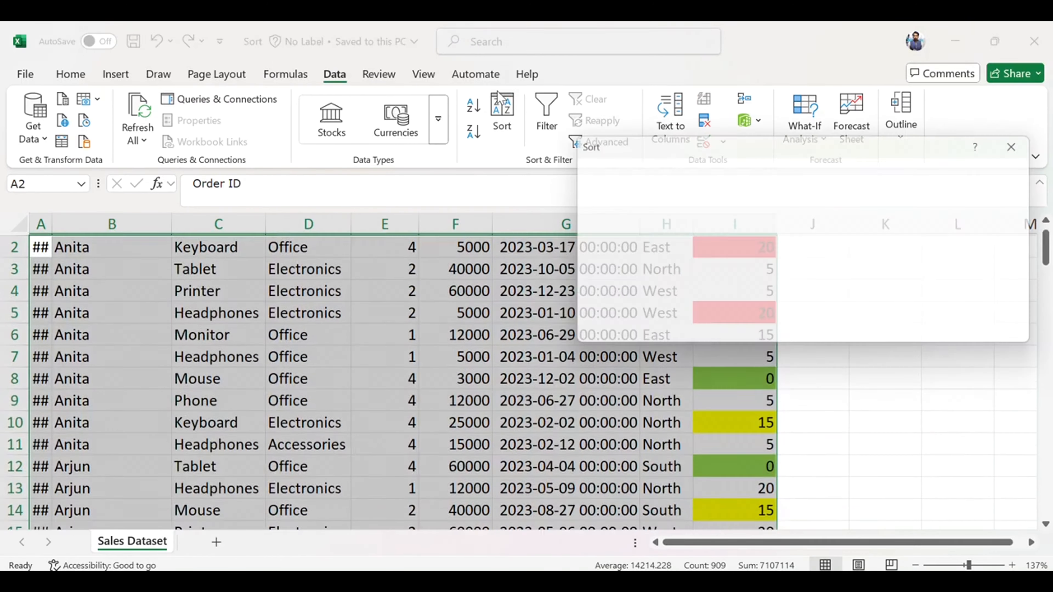
pyautogui.click(714, 211)
pyautogui.click(672, 318)
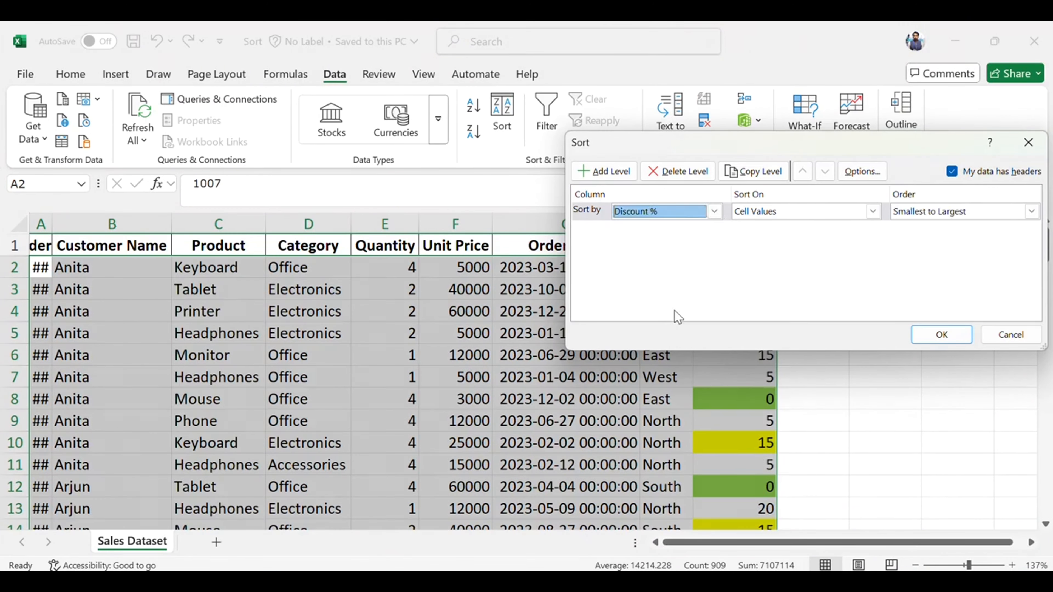
pyautogui.click(806, 212)
pyautogui.click(806, 239)
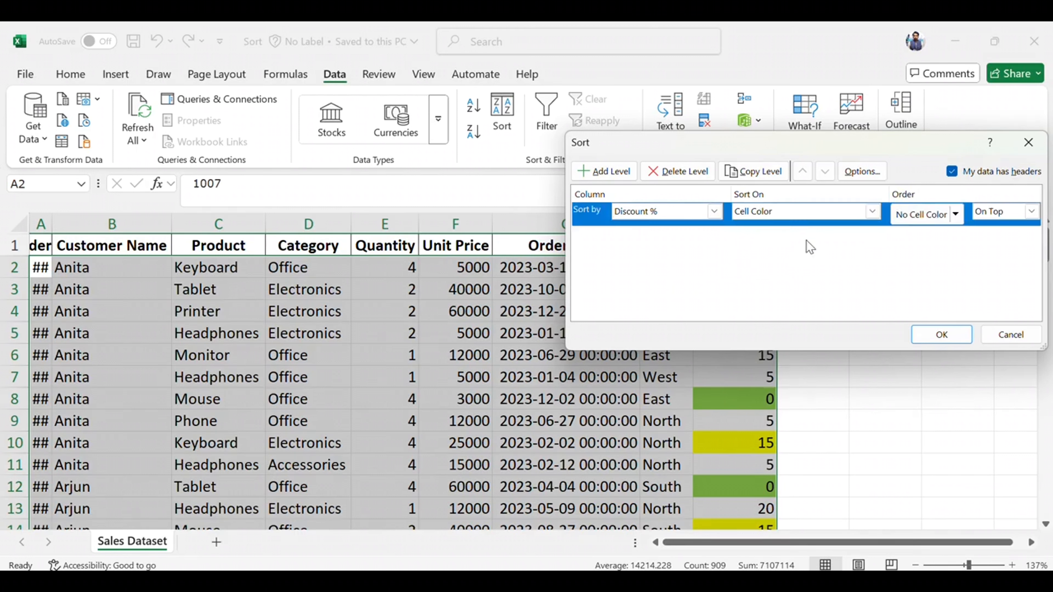
pyautogui.click(928, 214)
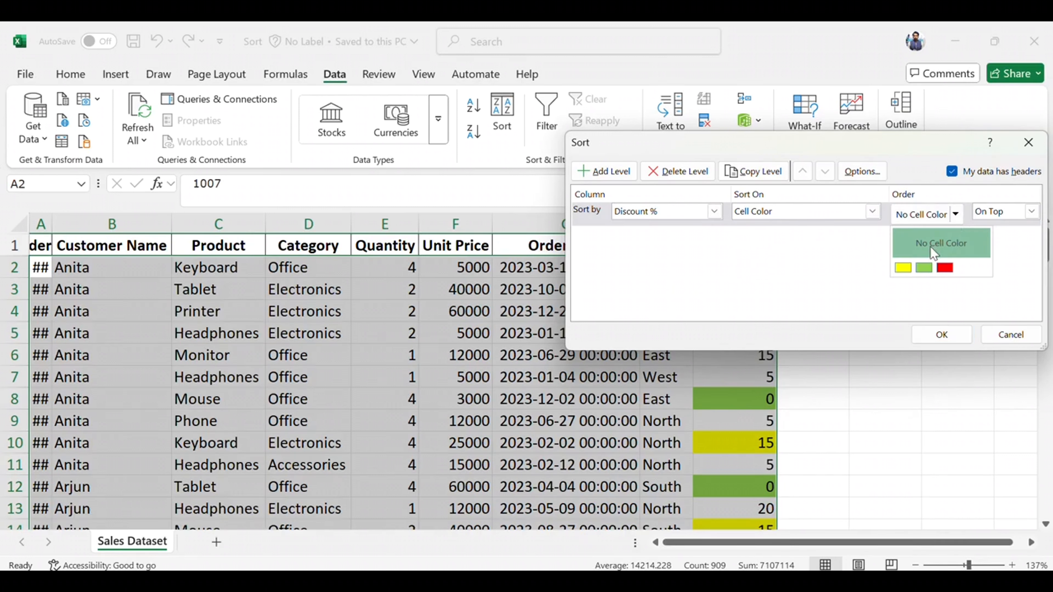
pyautogui.click(924, 268)
# Step: Add a second sort level for Discount % on cell color, with yellow on top
pyautogui.click(604, 170)
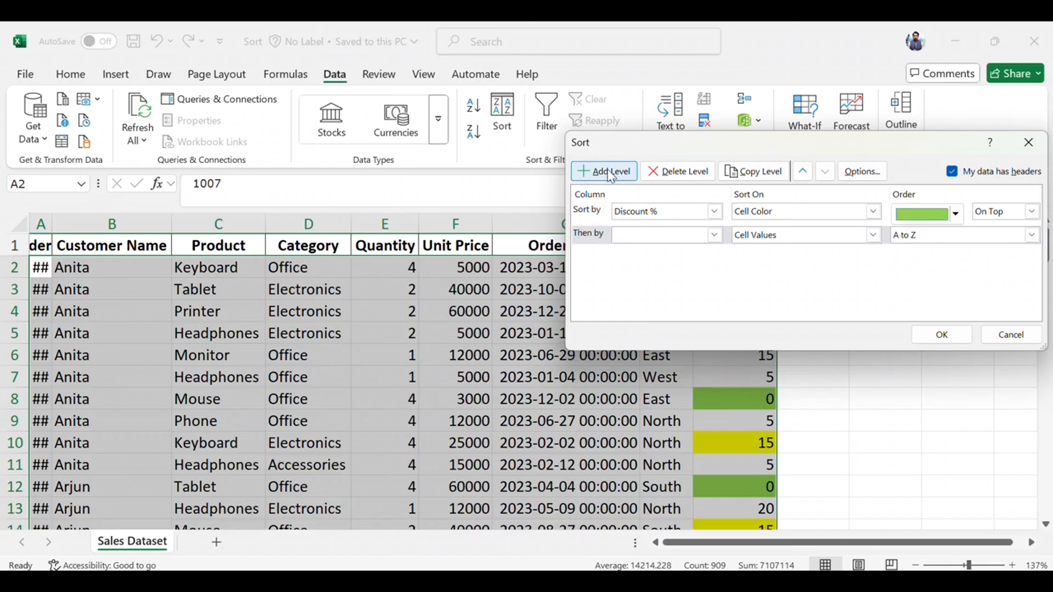
pyautogui.click(714, 234)
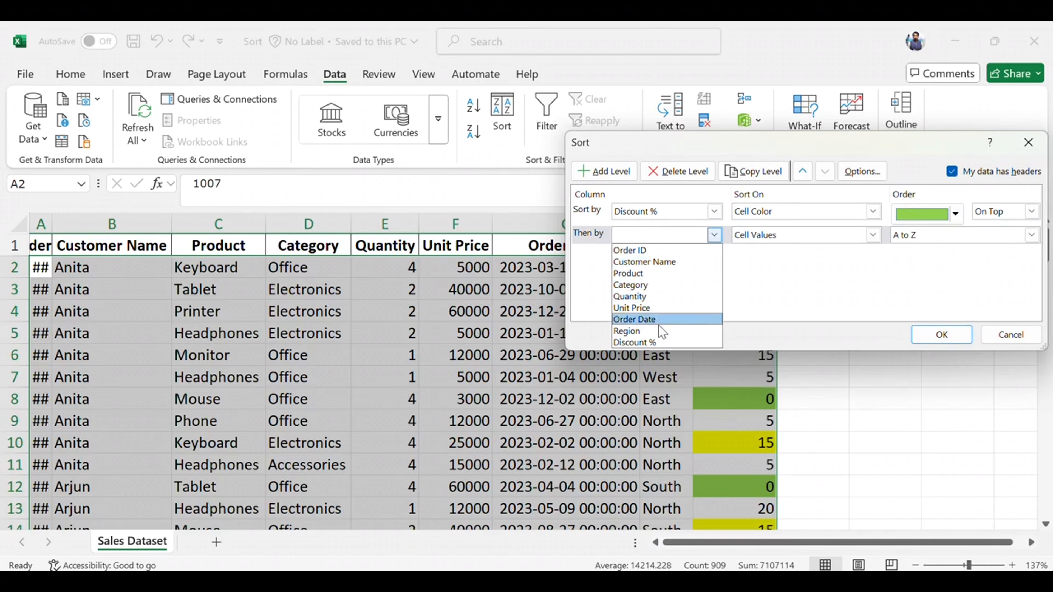
pyautogui.click(661, 342)
pyautogui.click(872, 235)
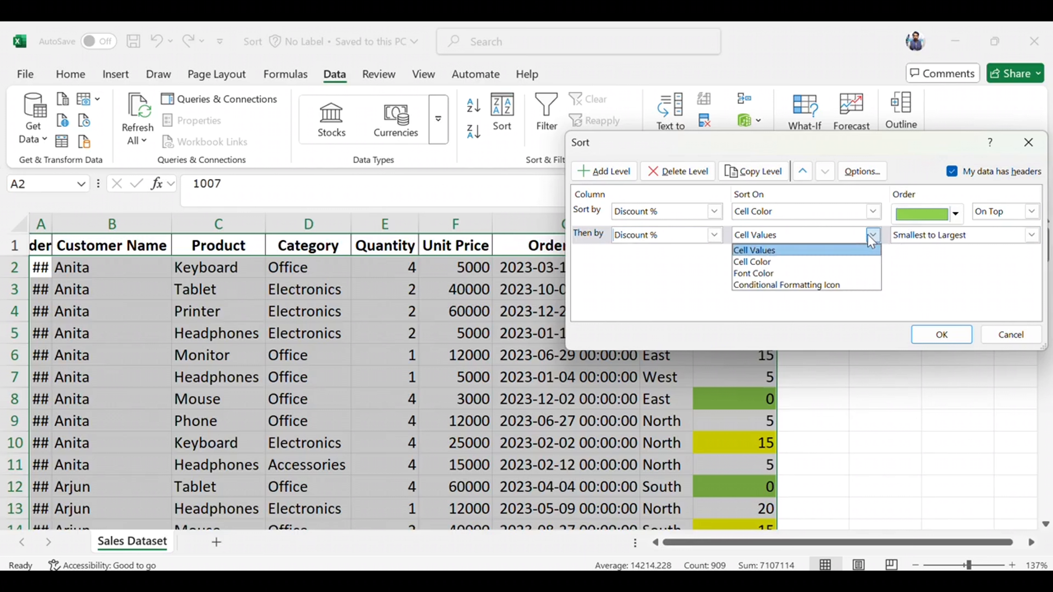
pyautogui.click(822, 262)
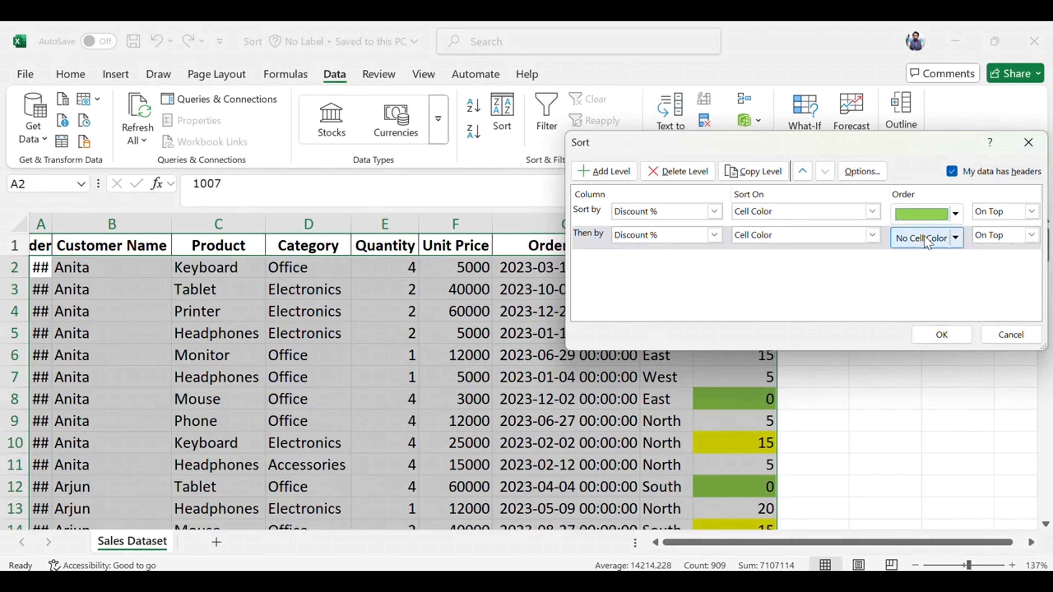
pyautogui.click(930, 242)
pyautogui.click(908, 295)
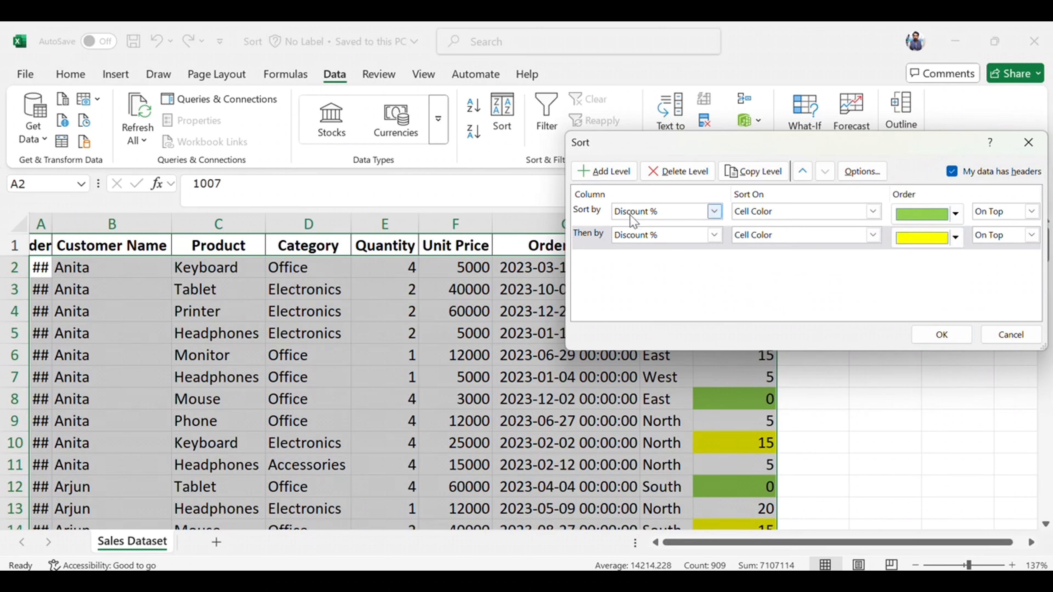
# Step: Add a third sort level for Discount % on cell color with red on top, and apply the sort
pyautogui.click(613, 172)
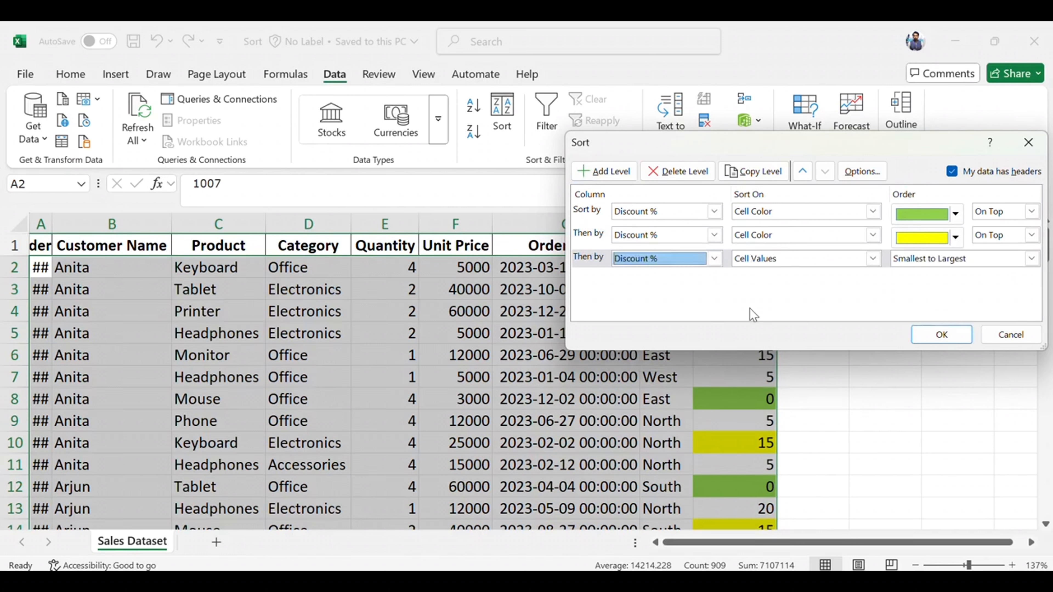
pyautogui.click(783, 261)
pyautogui.click(766, 286)
pyautogui.click(955, 260)
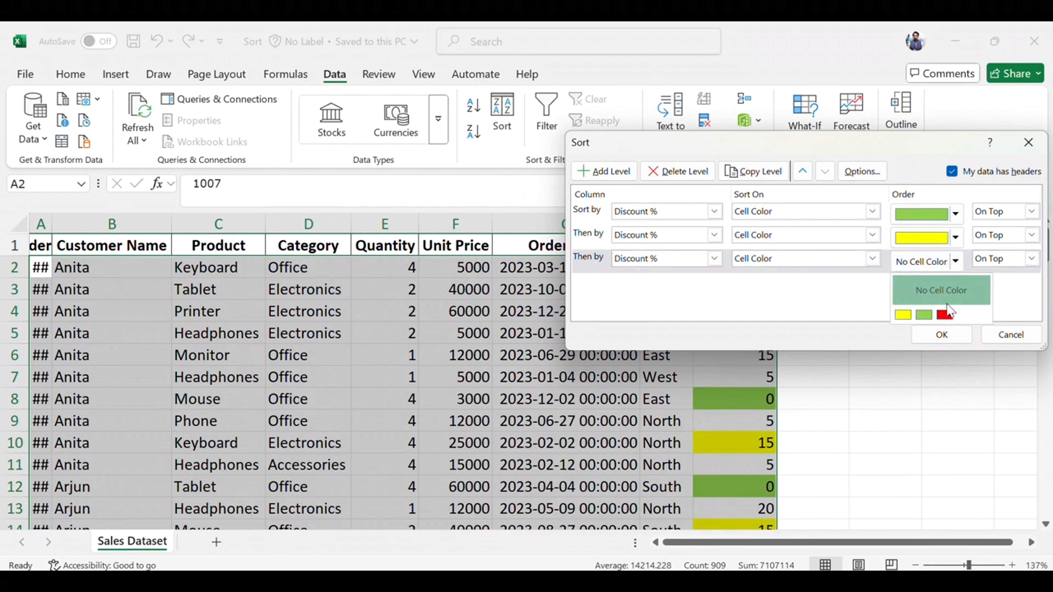
pyautogui.click(951, 313)
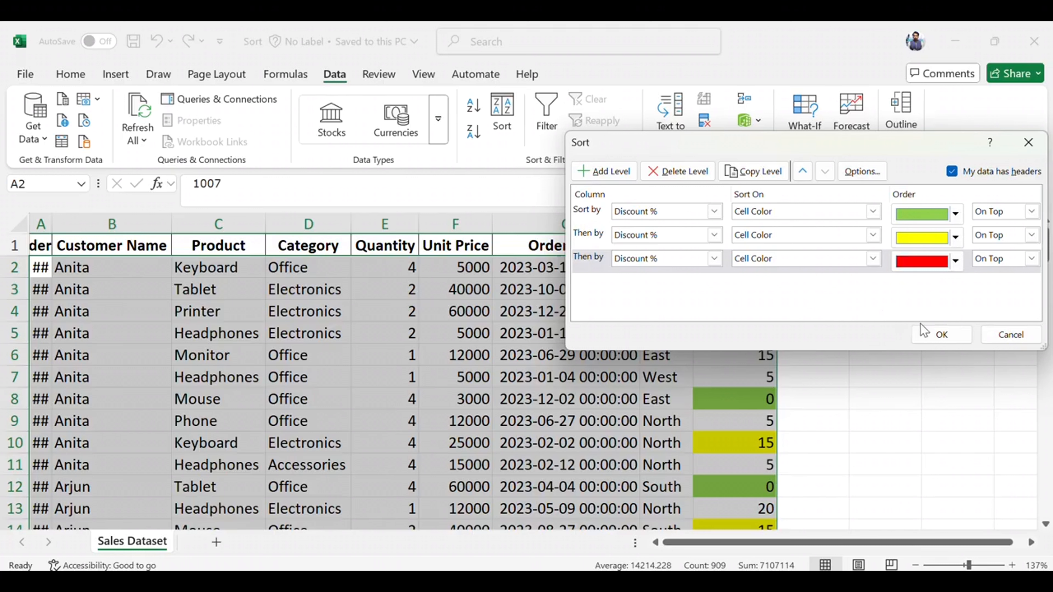
pyautogui.click(941, 335)
# Step: Look through the Discount % cells from the colored rows down to row 11 to check the sorted color order
pyautogui.click(756, 306)
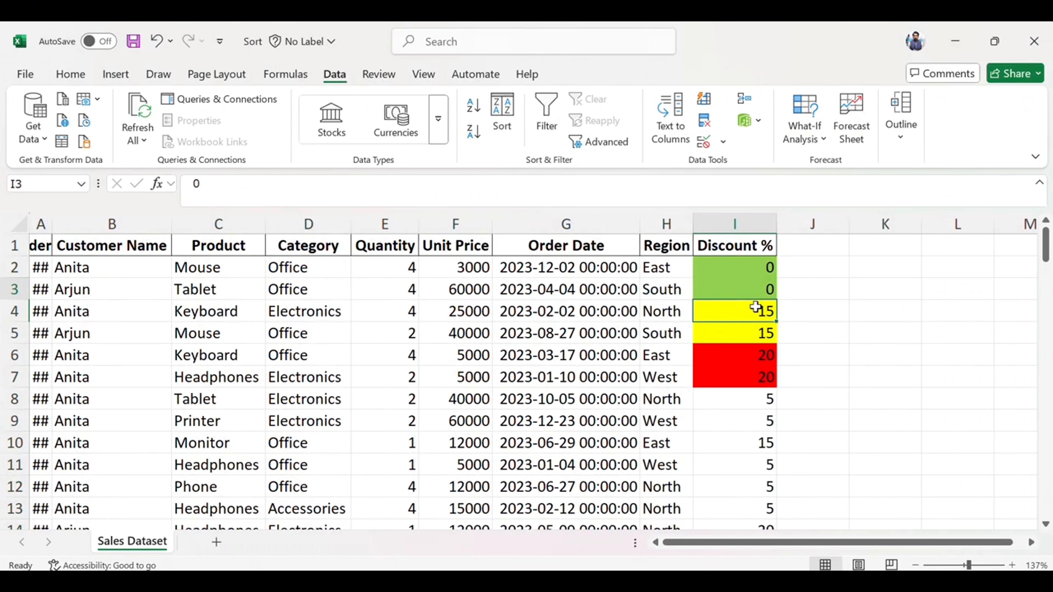
pyautogui.click(756, 306)
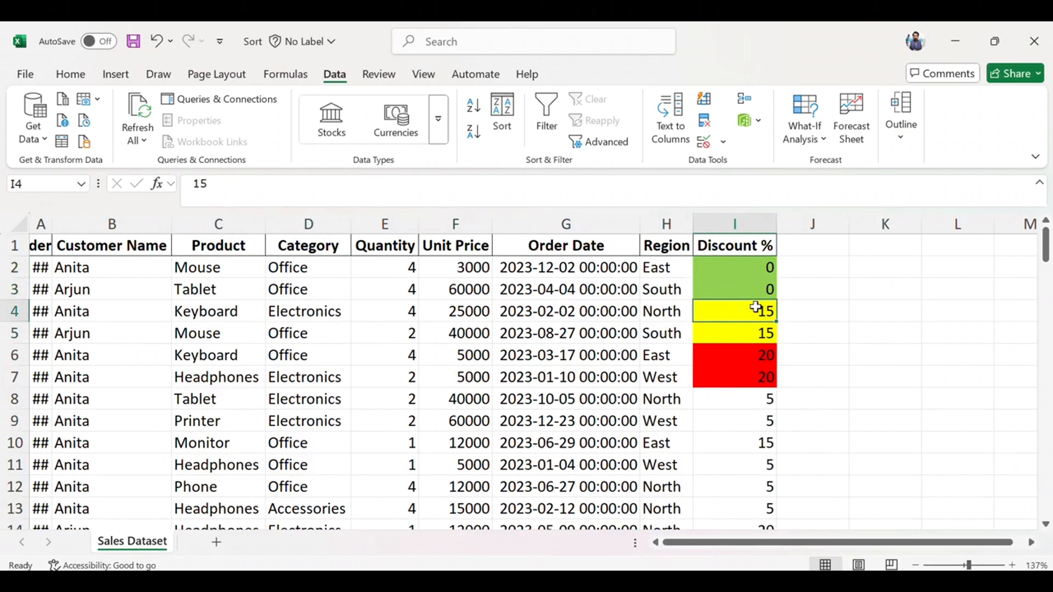
pyautogui.press('Down')
pyautogui.press('Down')
pyautogui.press('Down')
pyautogui.press('Down')
pyautogui.press('Down')
pyautogui.press('Down')
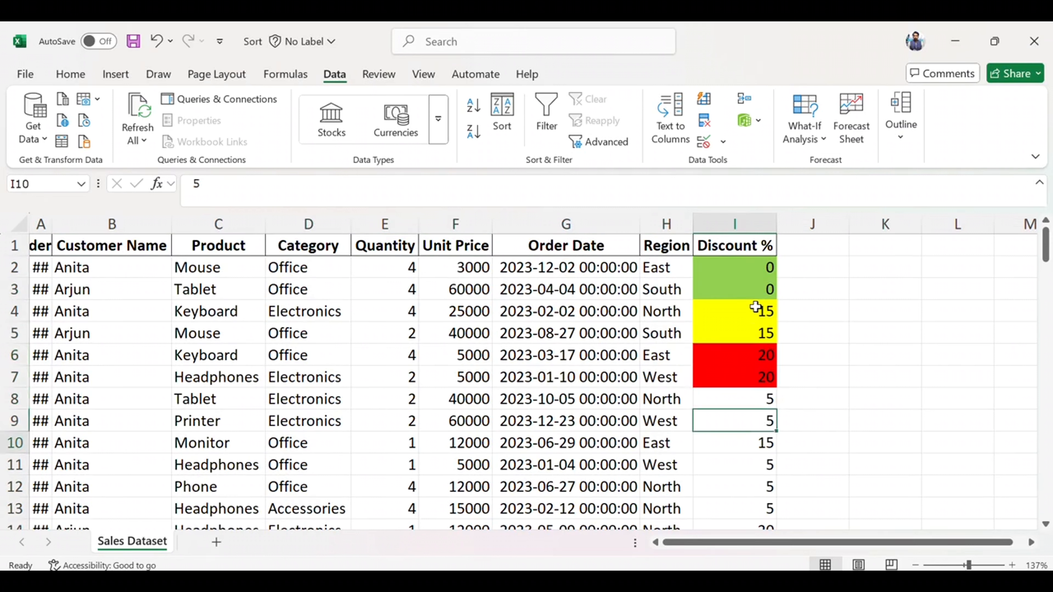
pyautogui.press('Down')
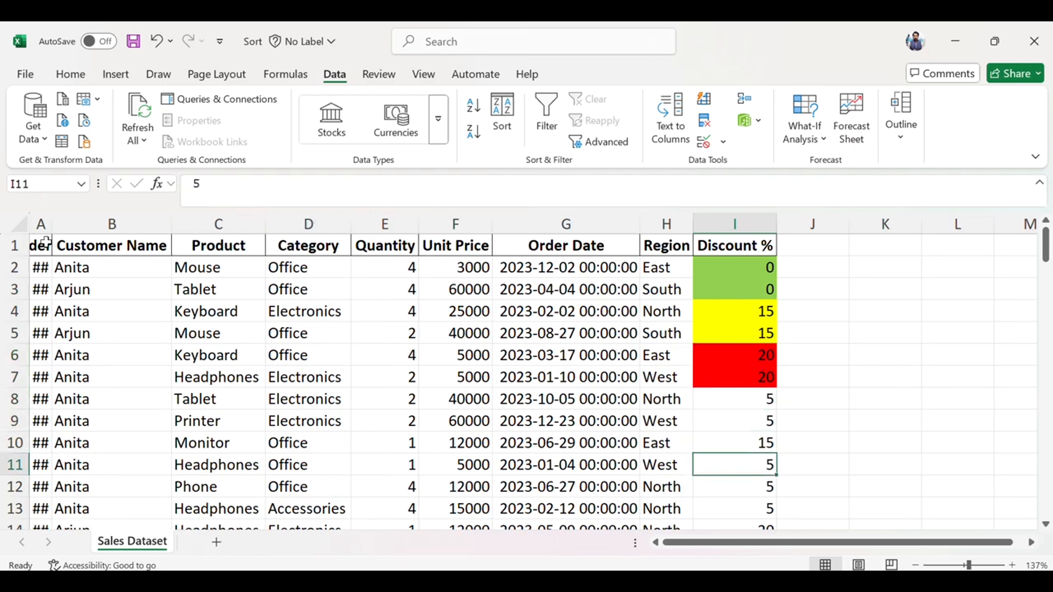
# Step: Fit the Order ID column to its contents, check the first rows' IDs, and narrow the column again
pyautogui.doubleClick(52, 224)
pyautogui.click(64, 268)
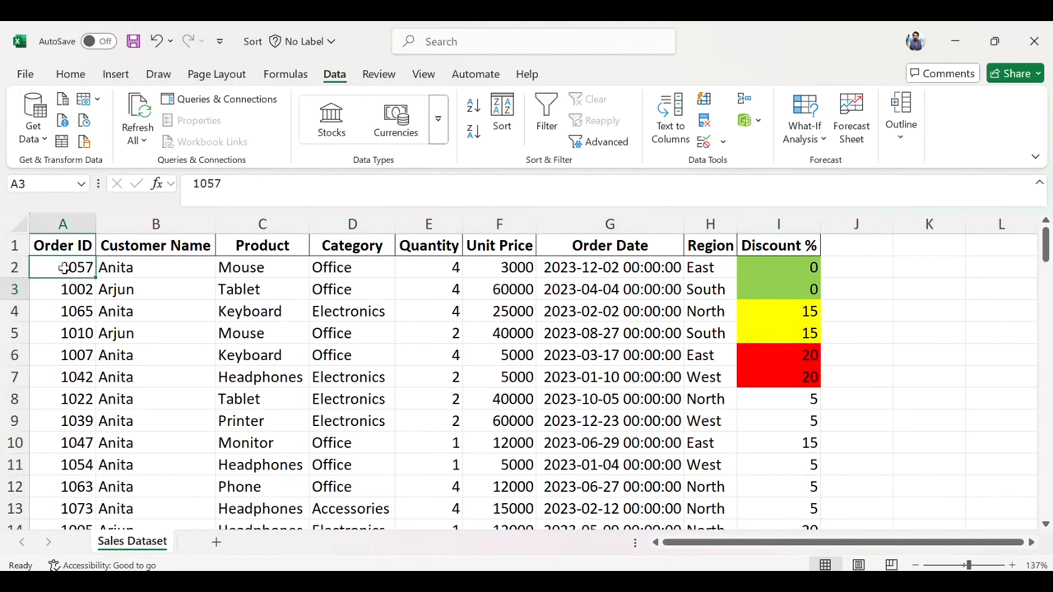
pyautogui.click(64, 290)
pyautogui.moveTo(97, 227); pyautogui.dragTo(59, 228)
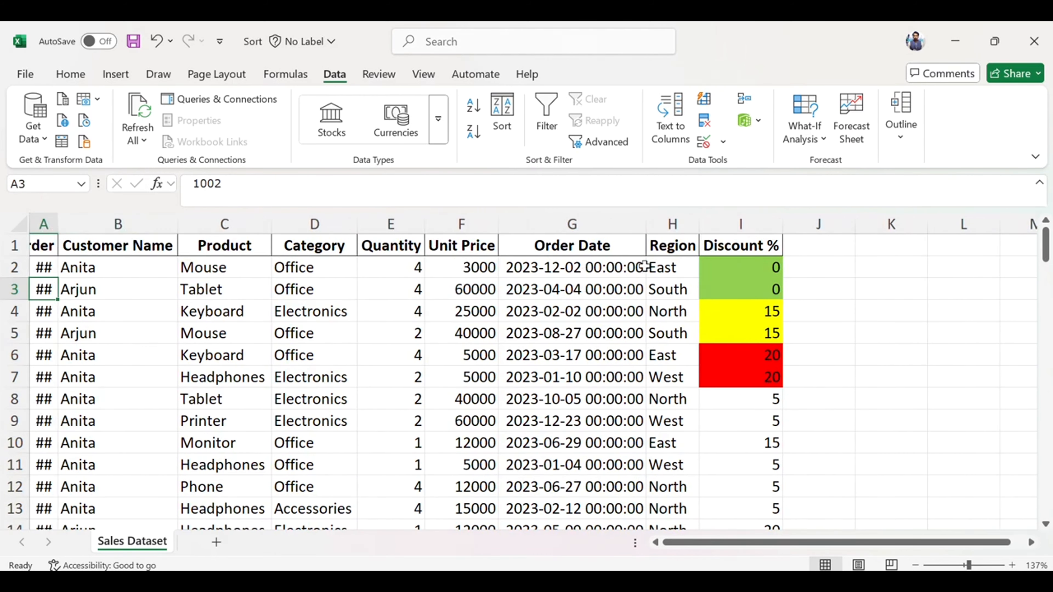
# Step: Undo the cell color sort and the Discount % fills, and return to the Discount % header
pyautogui.click(768, 266)
pyautogui.hotkey('ctrl', 'shift', 'Down')
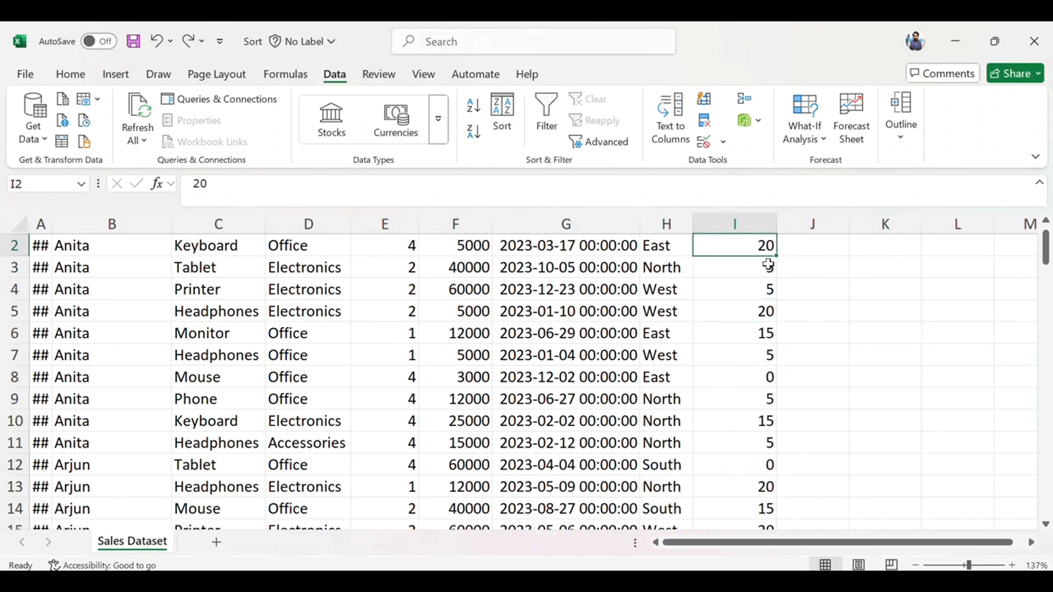
pyautogui.press('Up')
pyautogui.press('Left')
pyautogui.press('Right')
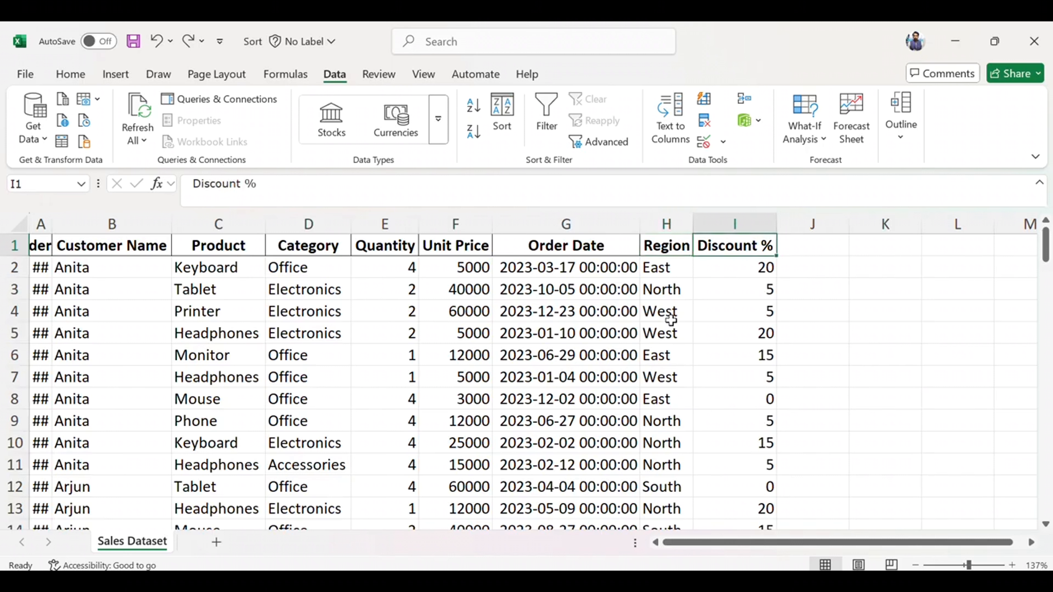
# Step: Apply a conditional formatting icon set of red, yellow and green flags to the Discount % column from header to last row
pyautogui.press('Down')
pyautogui.press('Up')
pyautogui.hotkey('ctrl', 'shift', 'Down')
pyautogui.hotkey('ctrl', 'shift', 'Up')
pyautogui.hotkey('ctrl', 'shift', 'Down')
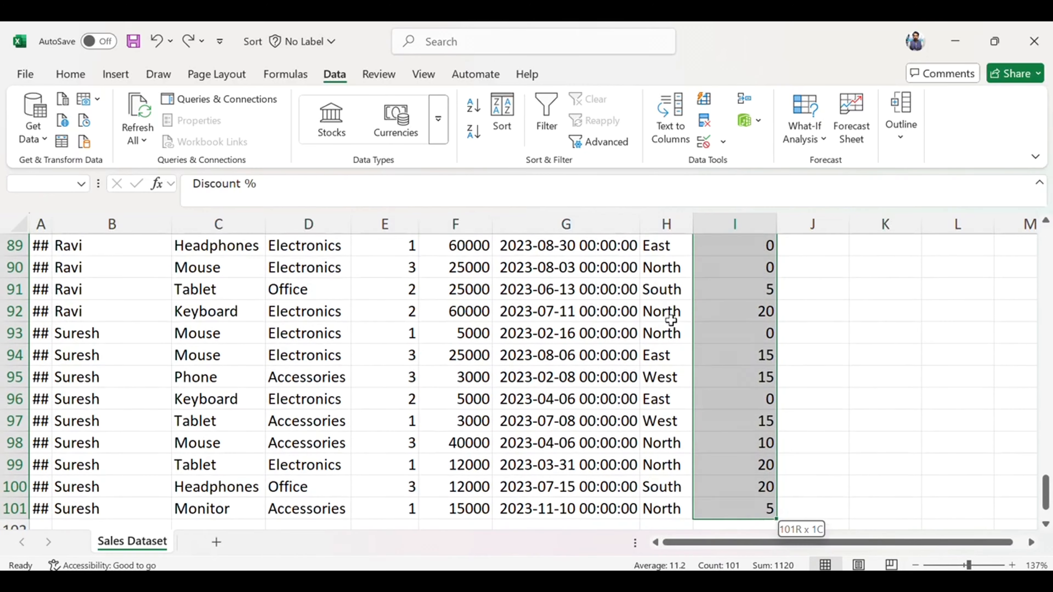
pyautogui.scroll(20, 671, 320)
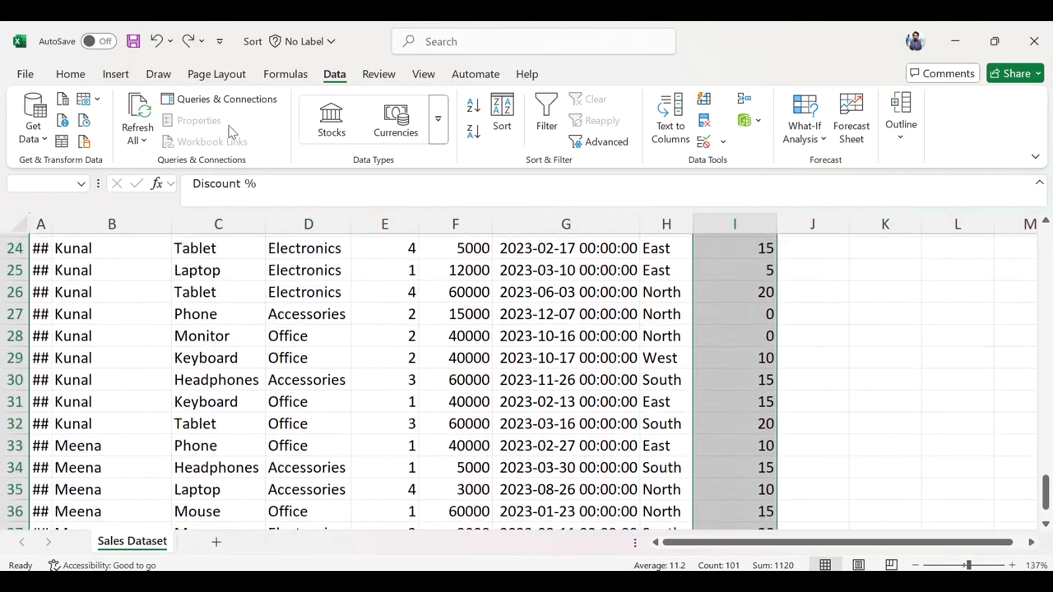
pyautogui.click(85, 75)
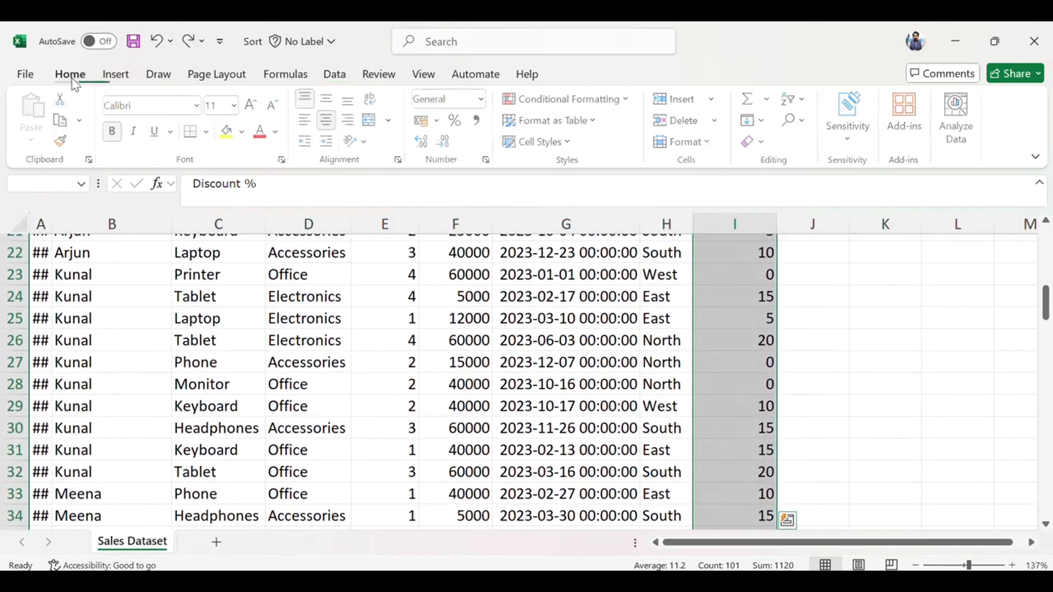
pyautogui.click(572, 99)
pyautogui.moveTo(622, 268)
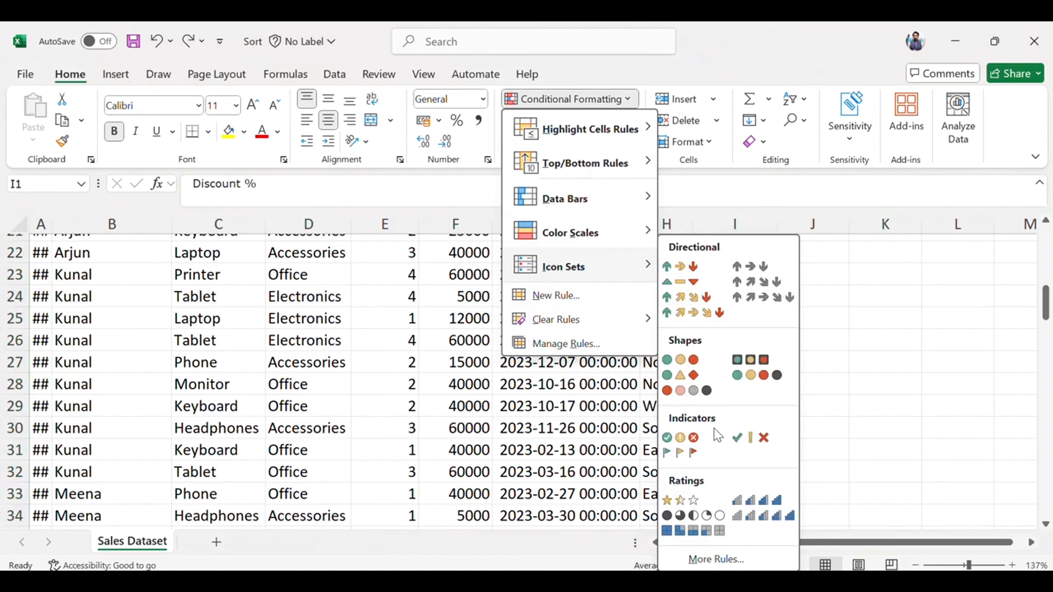
pyautogui.click(696, 559)
pyautogui.click(760, 304)
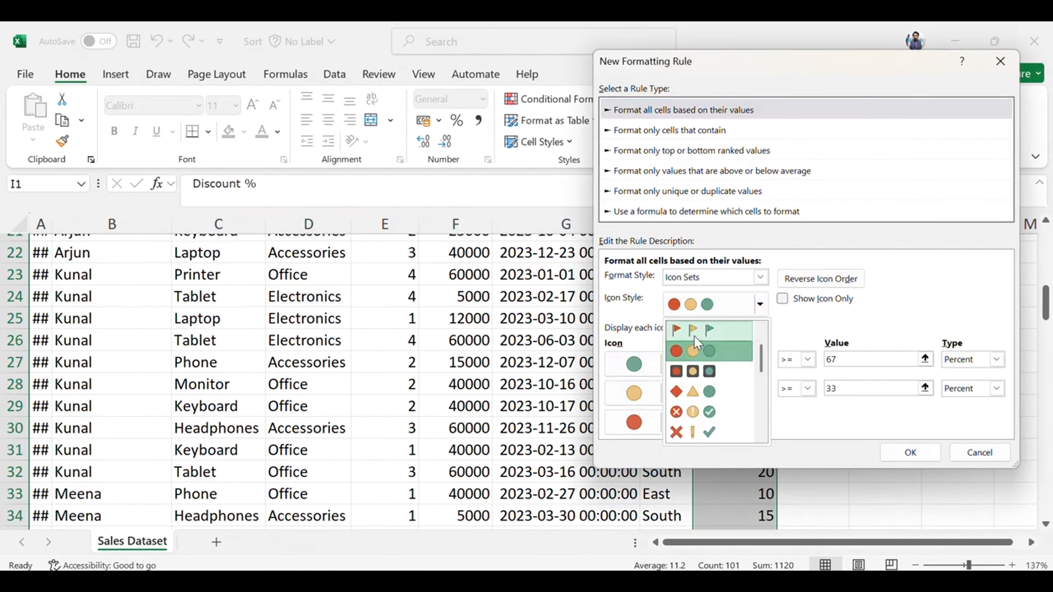
pyautogui.click(697, 343)
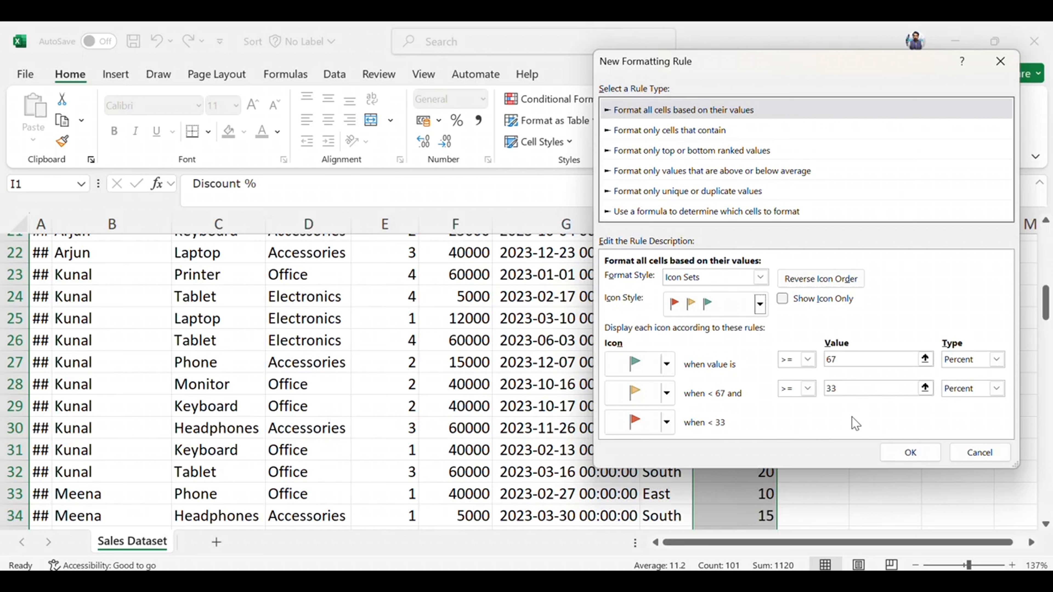
pyautogui.click(916, 454)
# Step: Examine which flag each Discount % value received in the first rows, and return to the Discount % header
pyautogui.click(766, 408)
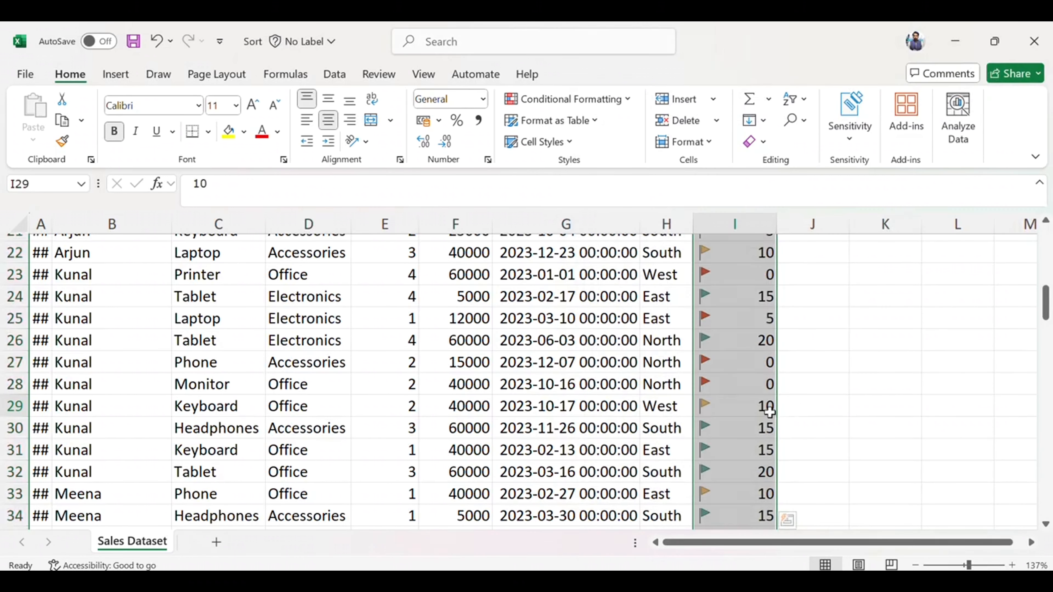
pyautogui.hotkey('ctrl', 'Up')
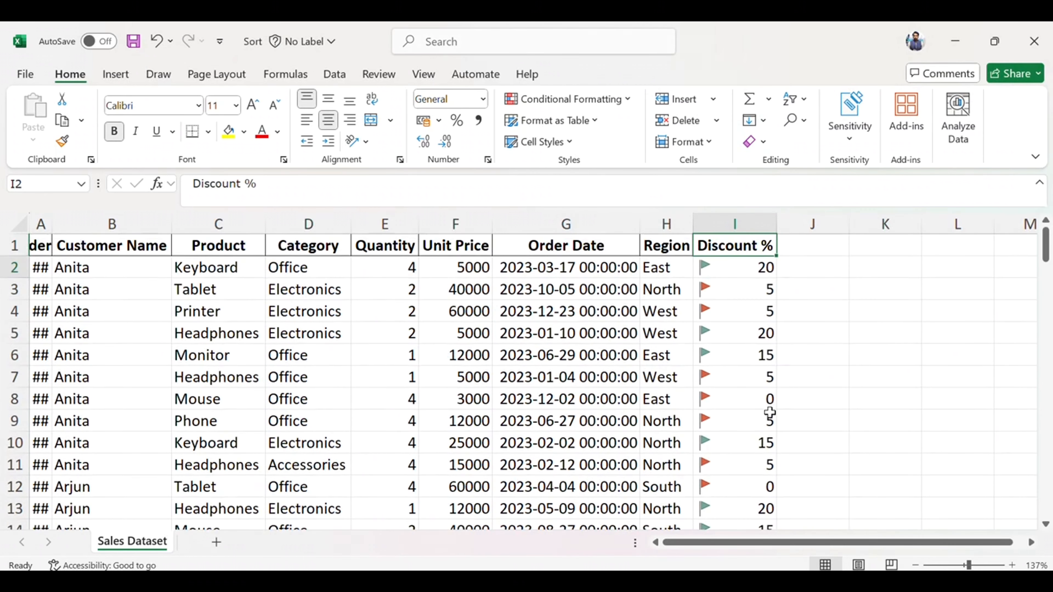
pyautogui.press('Down')
pyautogui.press('Down')
pyautogui.press('Down')
pyautogui.press('Down')
pyautogui.press('Up')
pyautogui.press('Down')
pyautogui.press('Down')
pyautogui.press('Down')
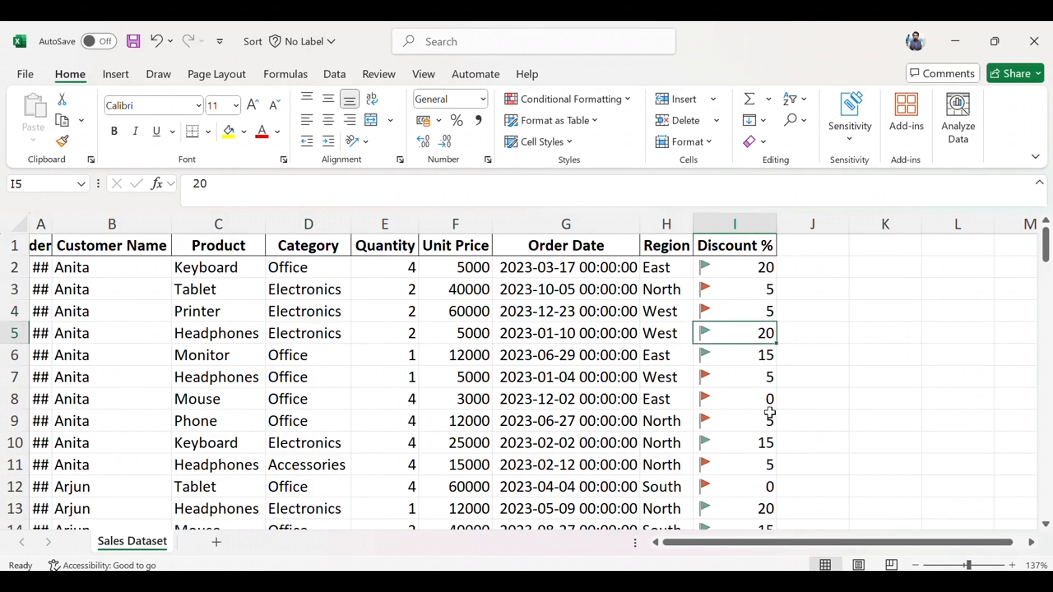
pyautogui.press('Down')
pyautogui.press('Up')
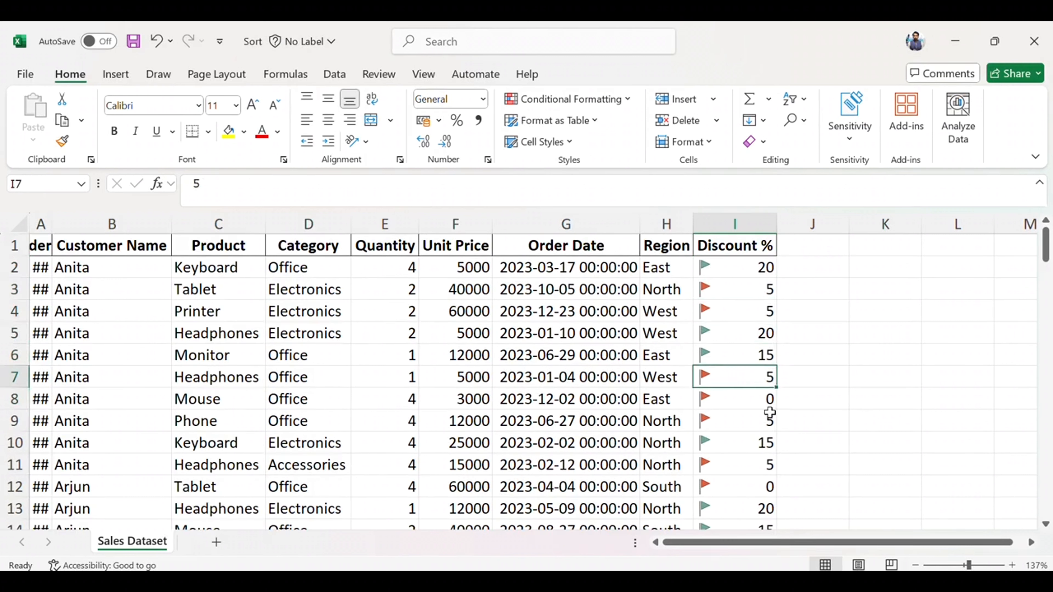
pyautogui.press('Down')
pyautogui.press('Down')
pyautogui.hotkey('ctrl', 'Up')
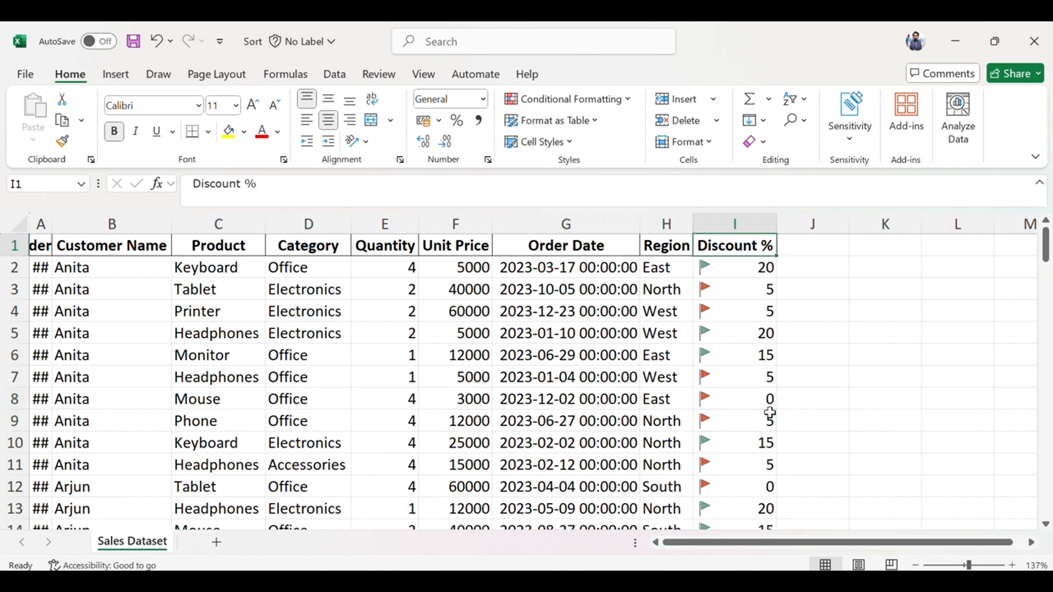
# Step: Set up a sort of the whole dataset by Discount % on conditional formatting icon, with the green flag on top, replacing the existing levels
pyautogui.hotkey('ctrl', 'shift', 'Left')
pyautogui.hotkey('ctrl', 'shift', 'Down')
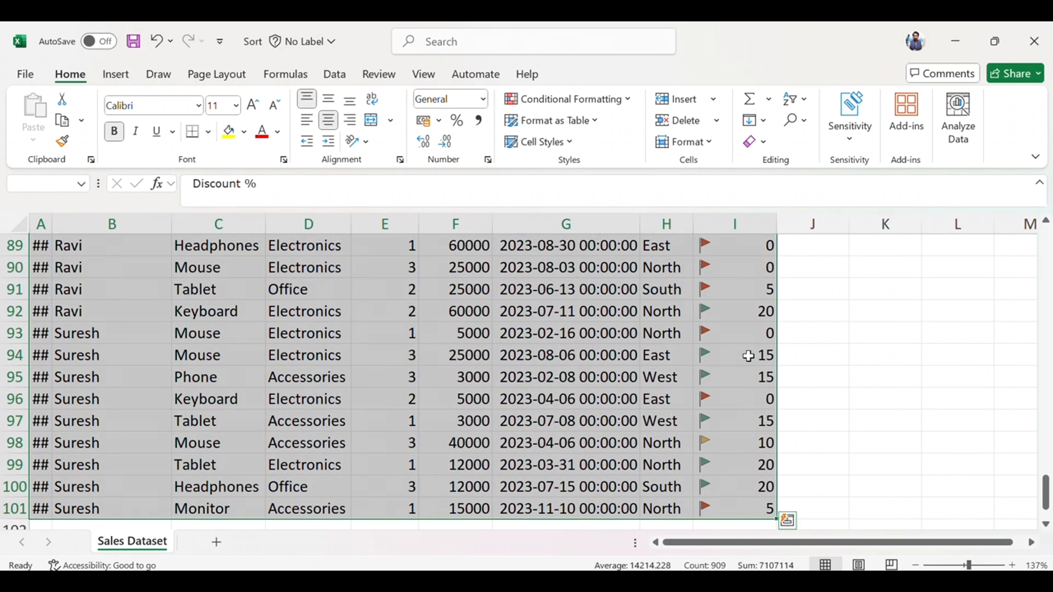
pyautogui.click(334, 74)
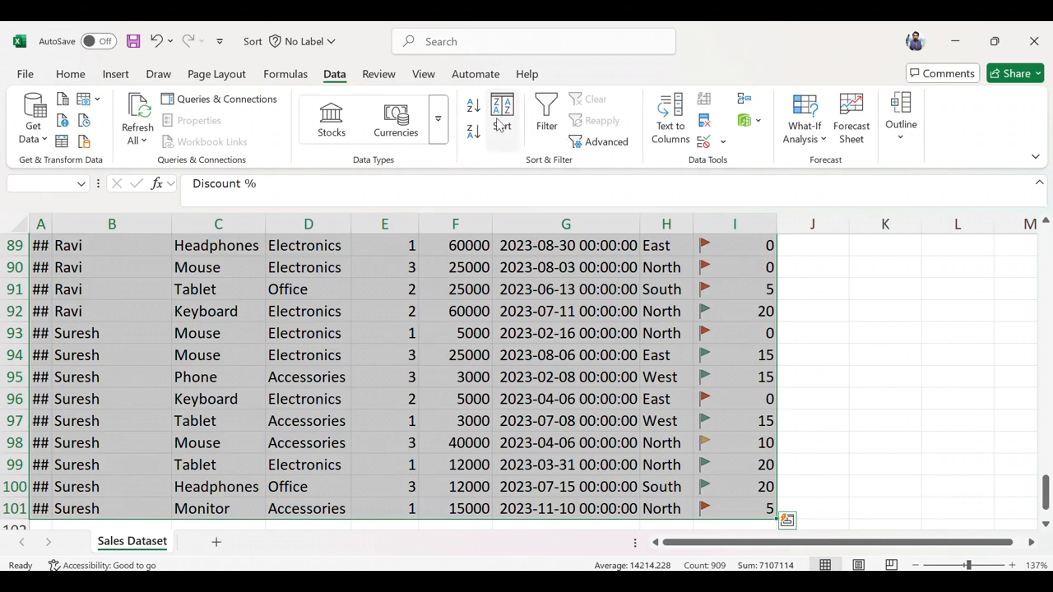
pyautogui.click(501, 132)
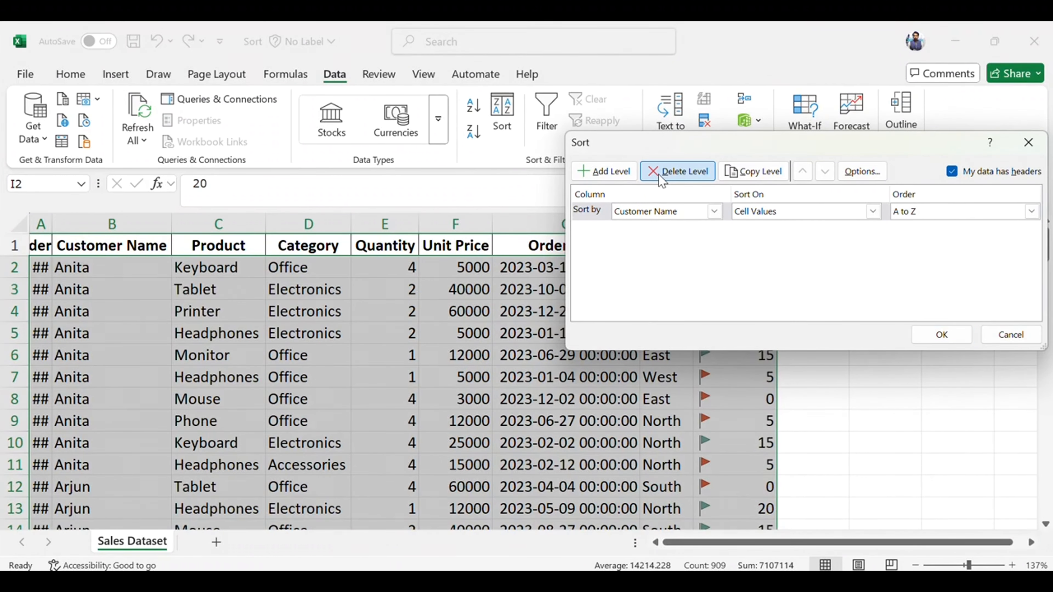
pyautogui.click(661, 176)
pyautogui.click(601, 171)
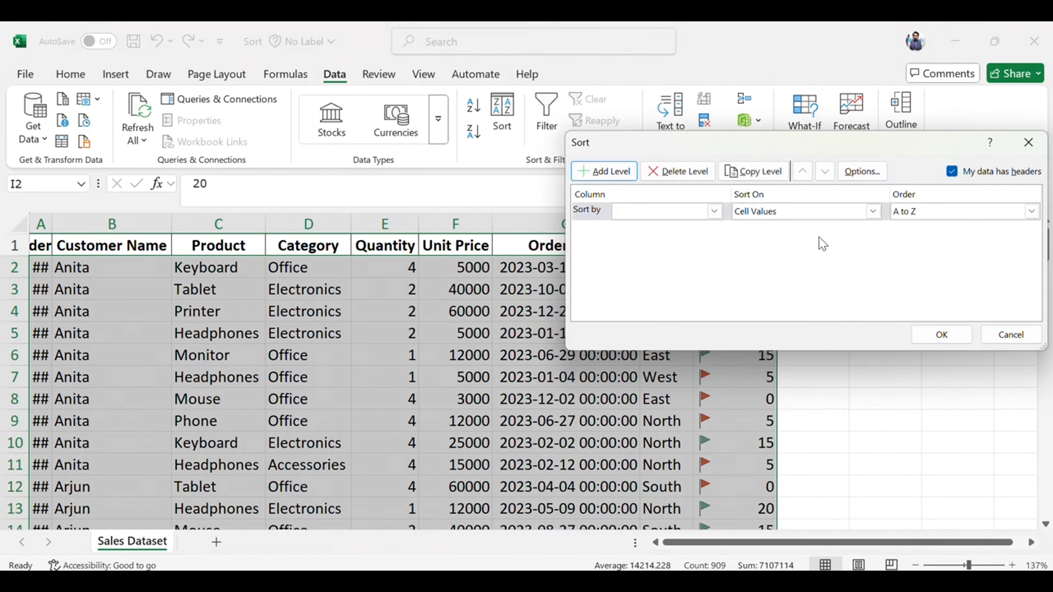
pyautogui.click(713, 211)
pyautogui.click(663, 317)
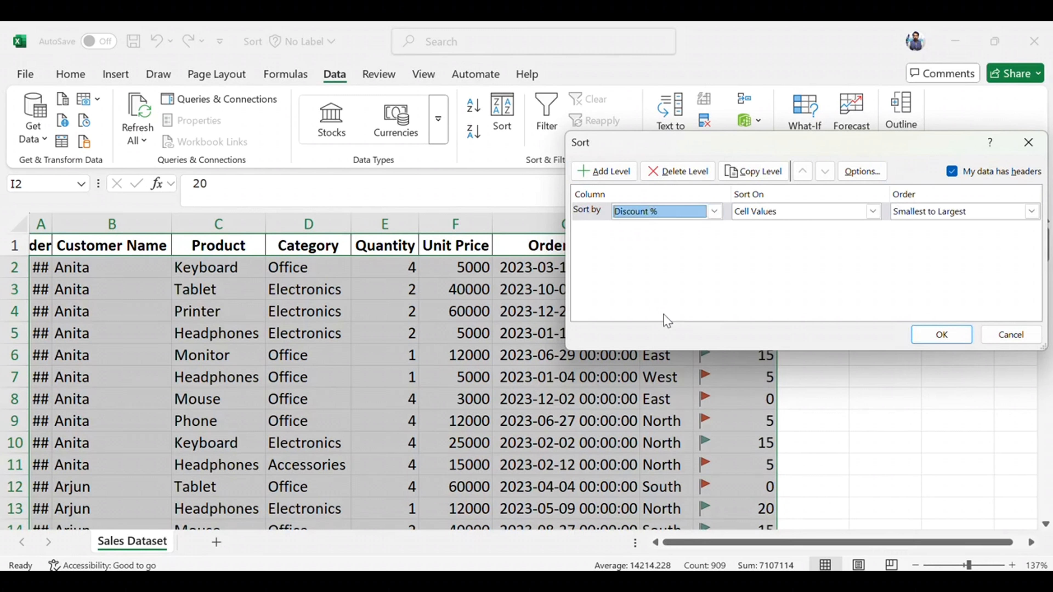
pyautogui.click(794, 211)
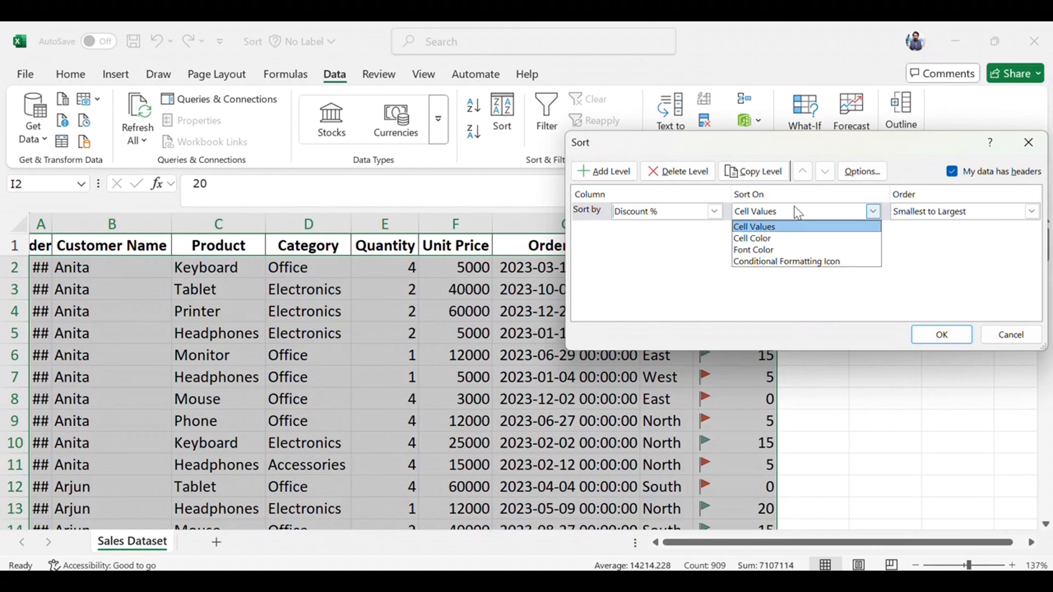
pyautogui.click(787, 261)
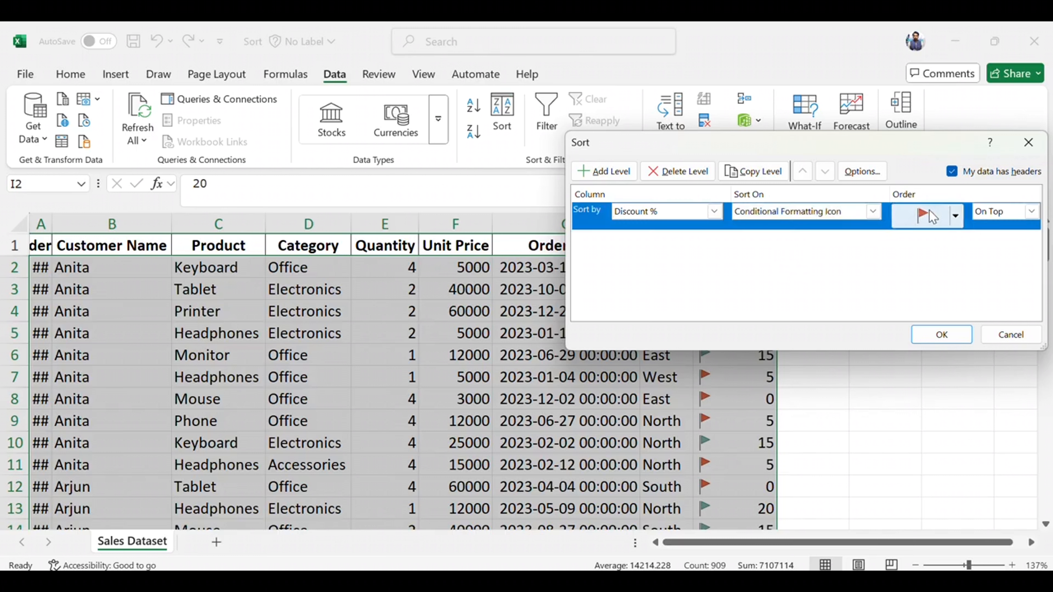
pyautogui.click(956, 217)
pyautogui.click(924, 240)
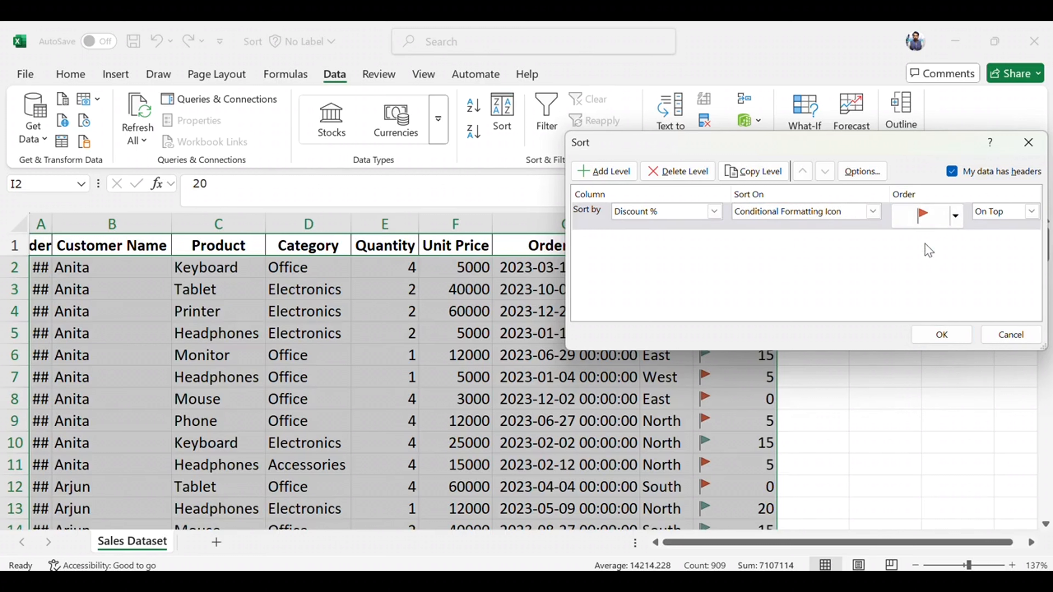
# Step: Add a second sort level for Discount % on conditional formatting icon, with the yellow flag on top
pyautogui.click(605, 171)
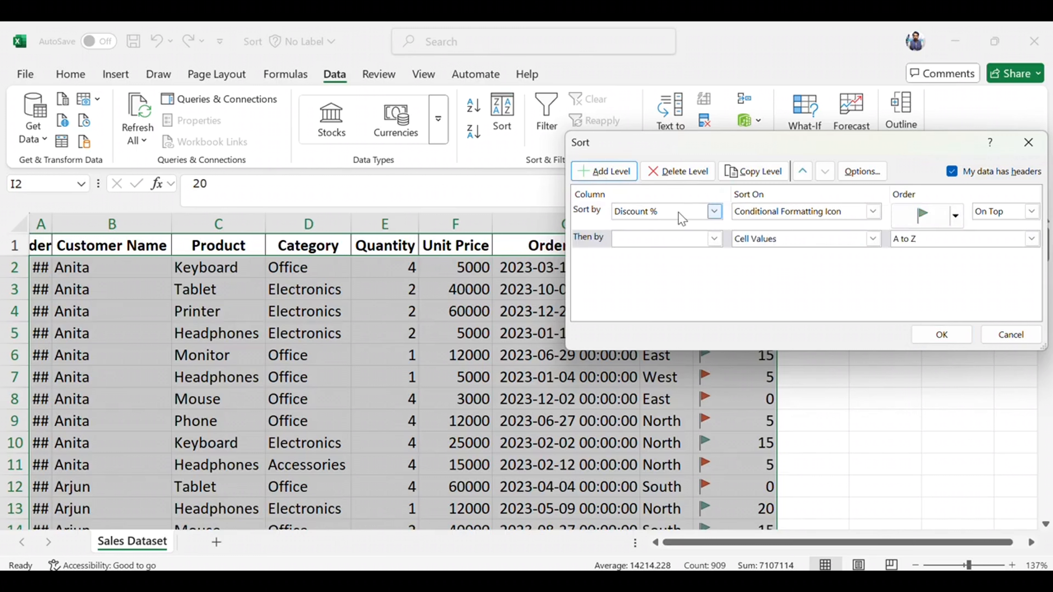
pyautogui.click(713, 240)
pyautogui.click(678, 349)
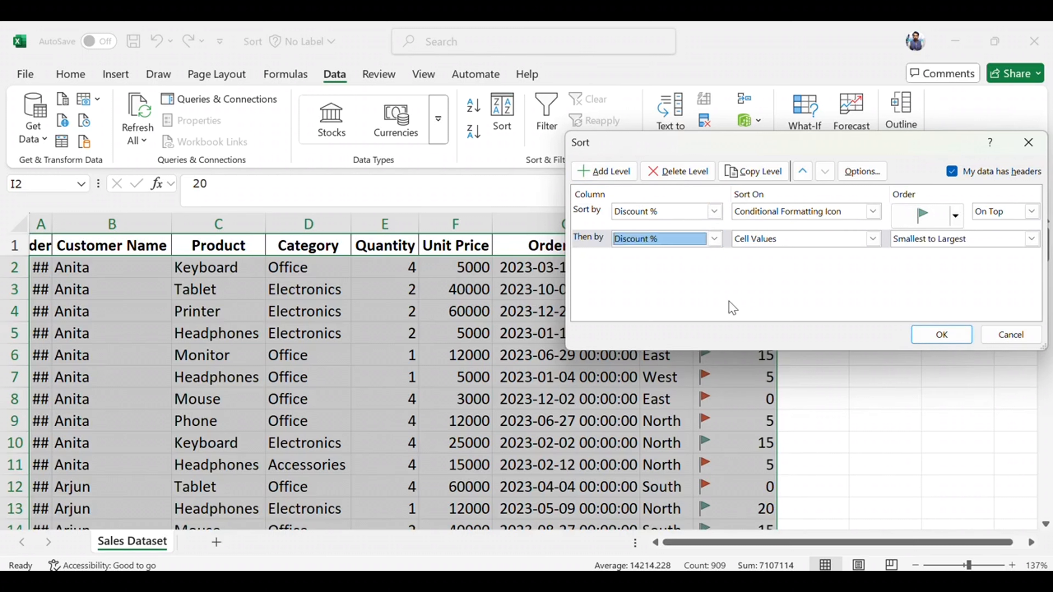
pyautogui.click(789, 244)
pyautogui.click(801, 294)
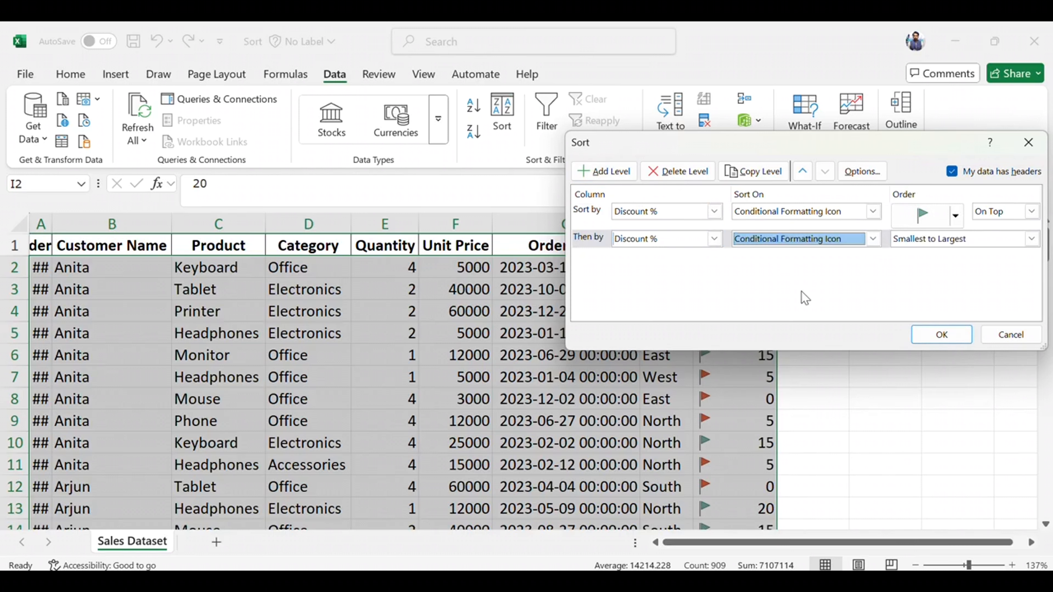
pyautogui.click(955, 243)
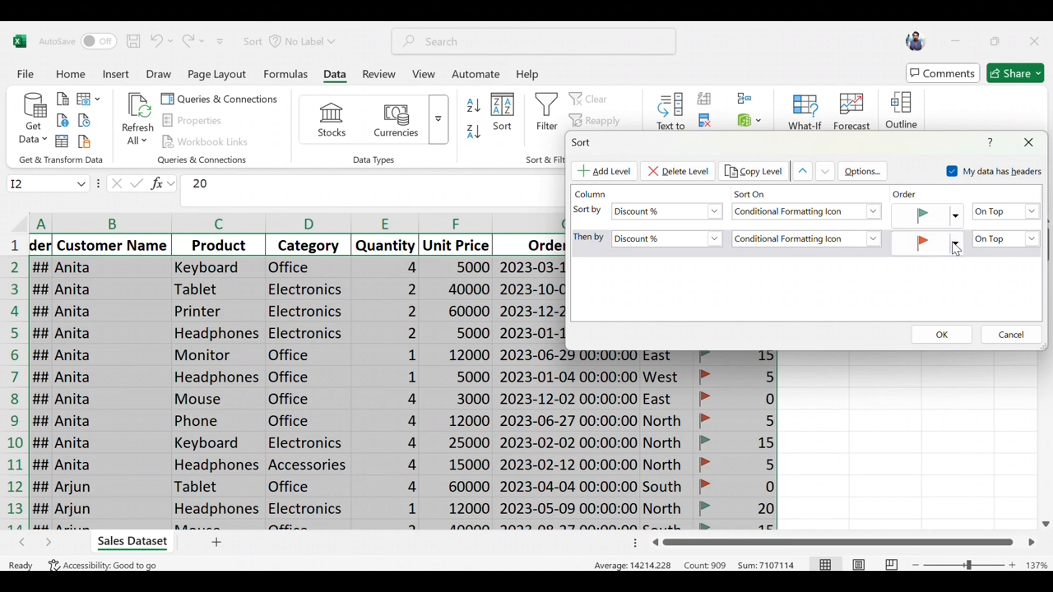
pyautogui.click(946, 268)
# Step: Add a third sort level for Discount % on conditional formatting icon with the red flag on top, and apply the sort
pyautogui.click(613, 174)
pyautogui.click(714, 266)
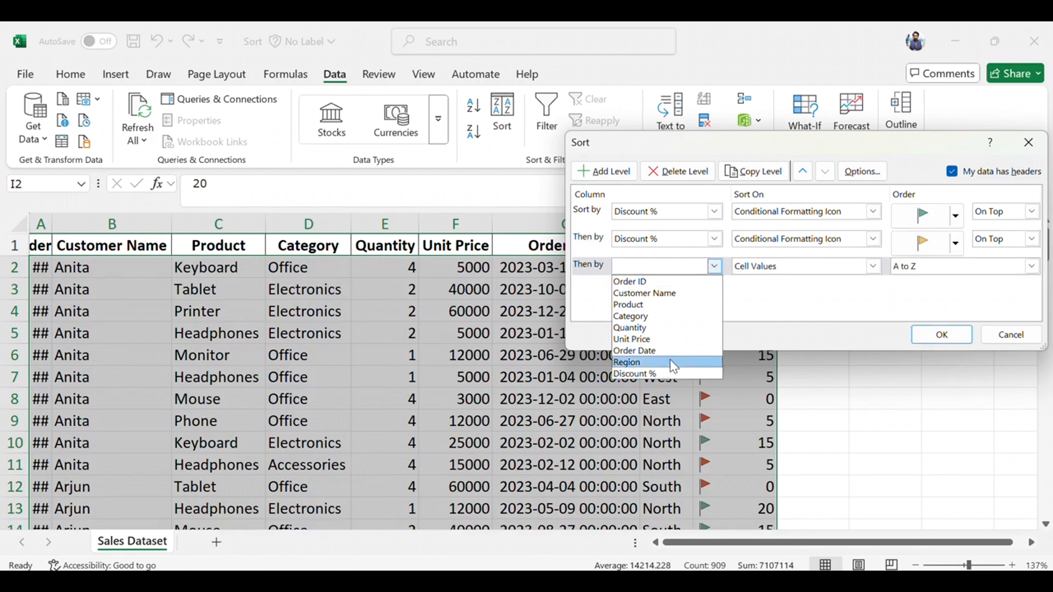
pyautogui.click(663, 370)
pyautogui.click(779, 266)
pyautogui.click(774, 317)
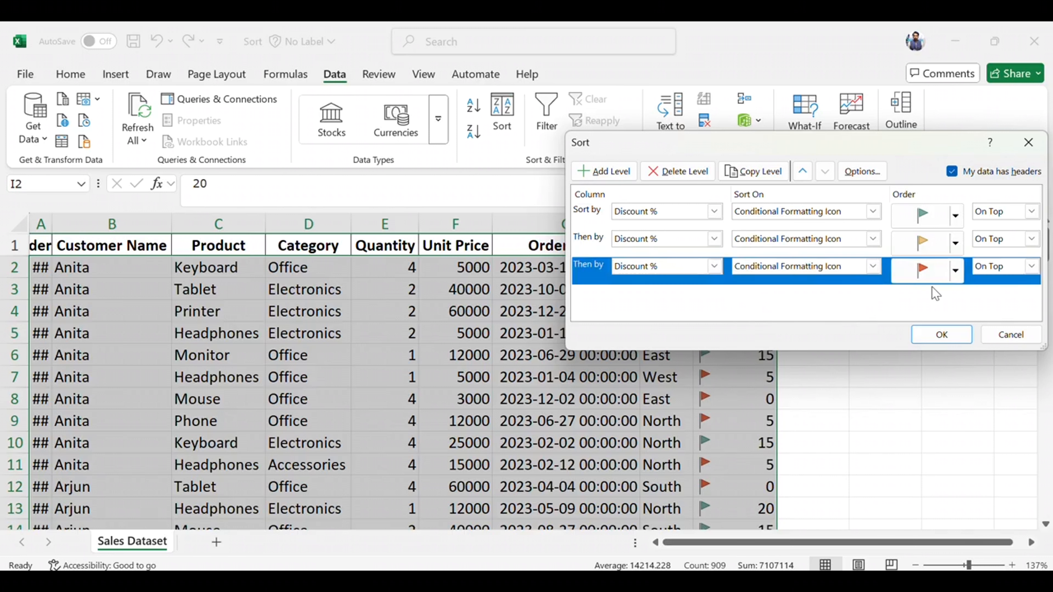
pyautogui.click(945, 336)
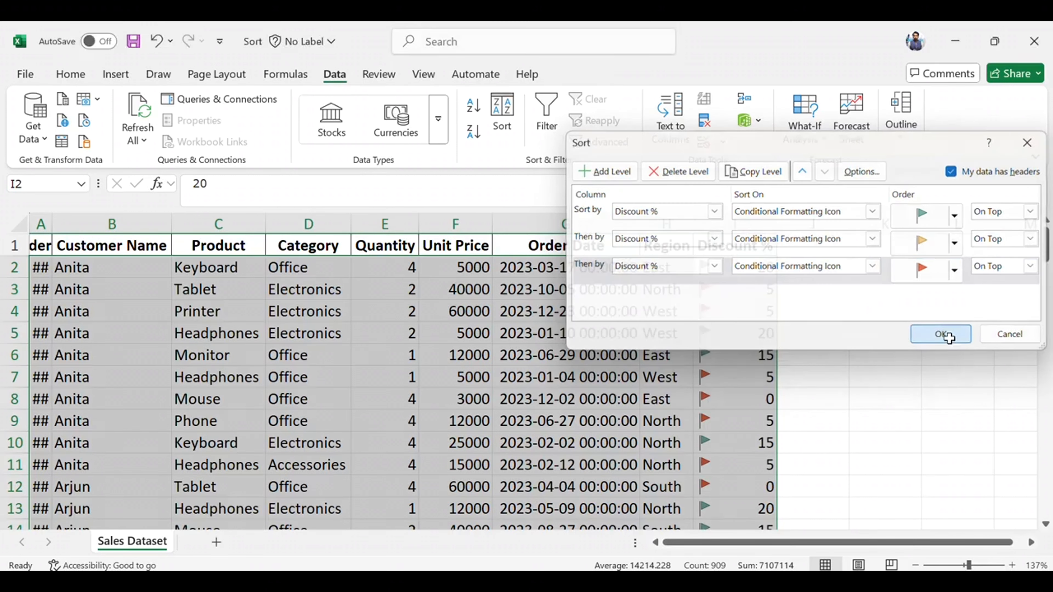
pyautogui.click(783, 337)
pyautogui.press('Left')
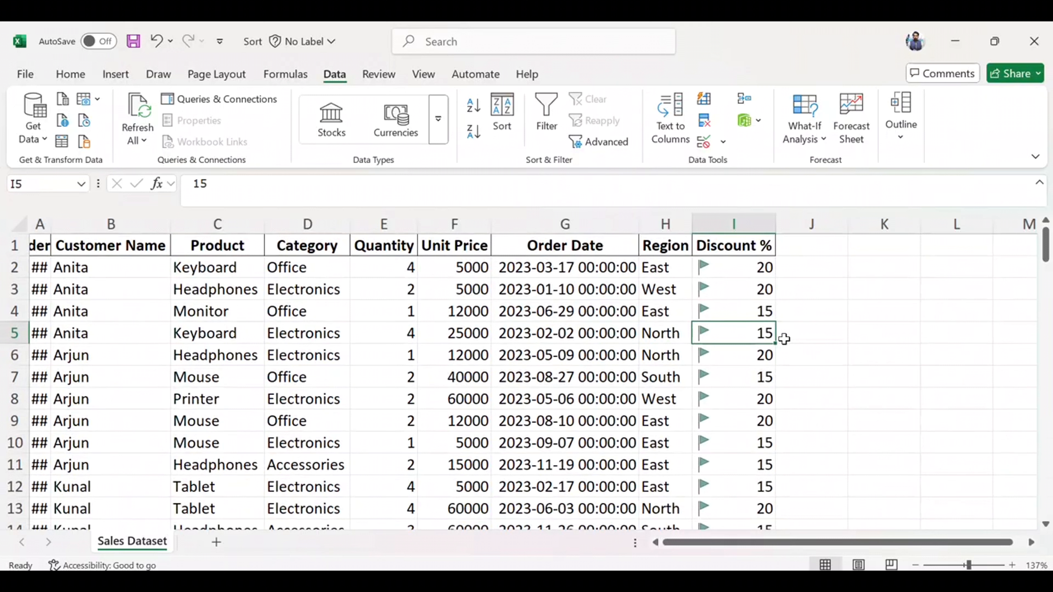
# Step: Clear the conditional formatting rules from the entire sheet to remove the Discount % flags
pyautogui.click(743, 224)
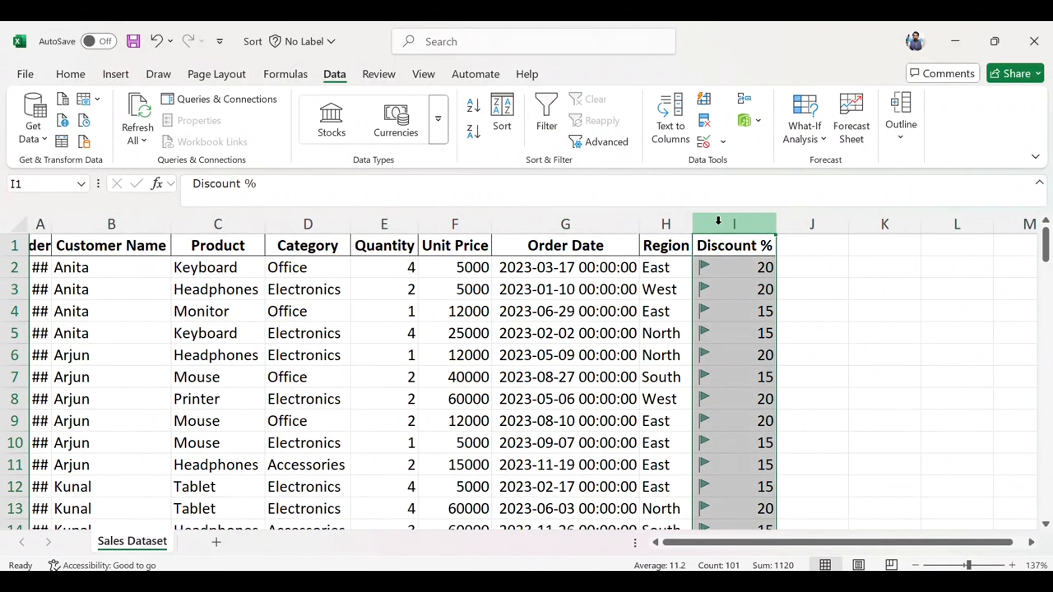
pyautogui.click(71, 74)
pyautogui.click(570, 98)
pyautogui.moveTo(557, 319)
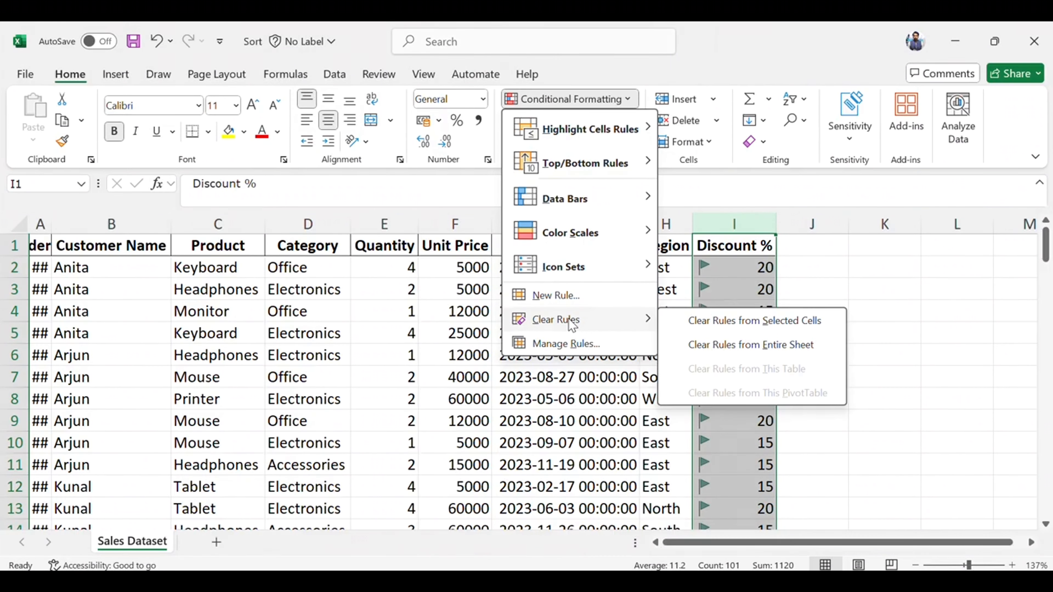
pyautogui.click(712, 338)
pyautogui.click(606, 337)
pyautogui.rightClick(606, 336)
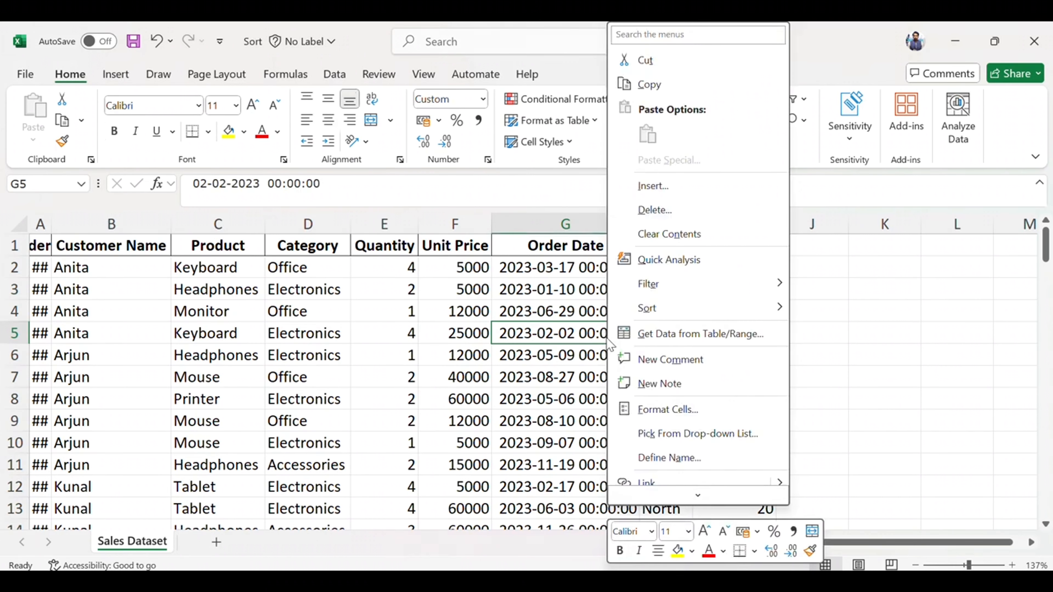
pyautogui.press('Escape')
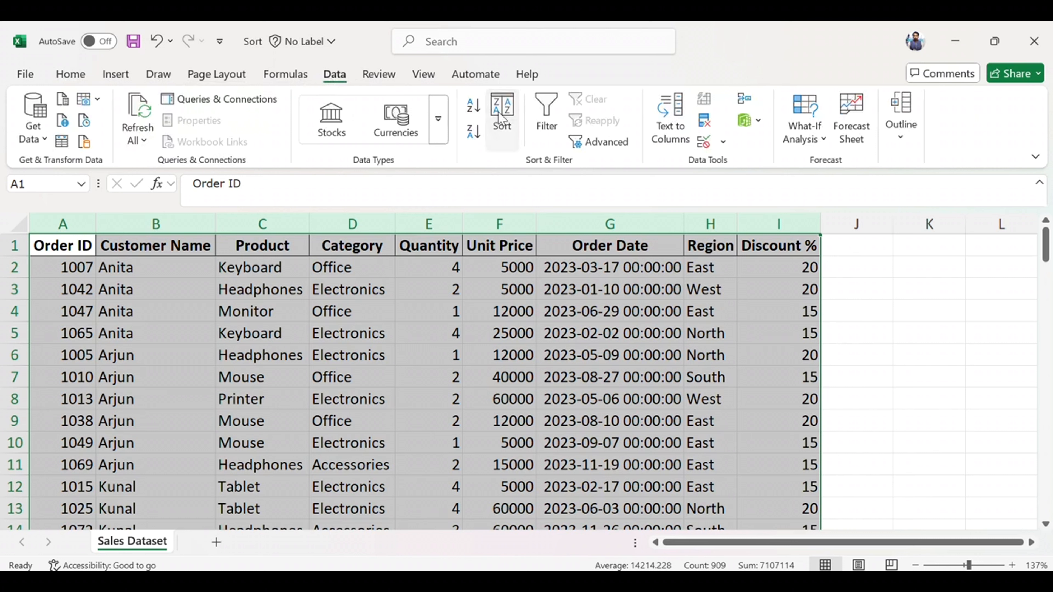
# Step: Reopen the custom sort settings for the dataset and delete all three Discount % conditional formatting icon levels
pyautogui.click(502, 114)
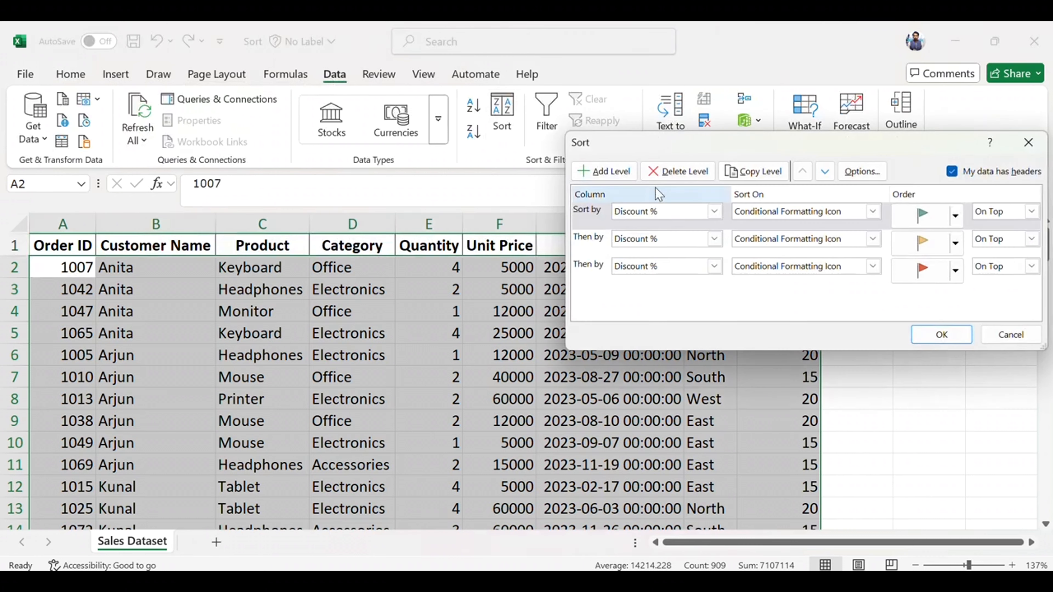
pyautogui.click(665, 173)
pyautogui.click(665, 174)
pyautogui.click(665, 174)
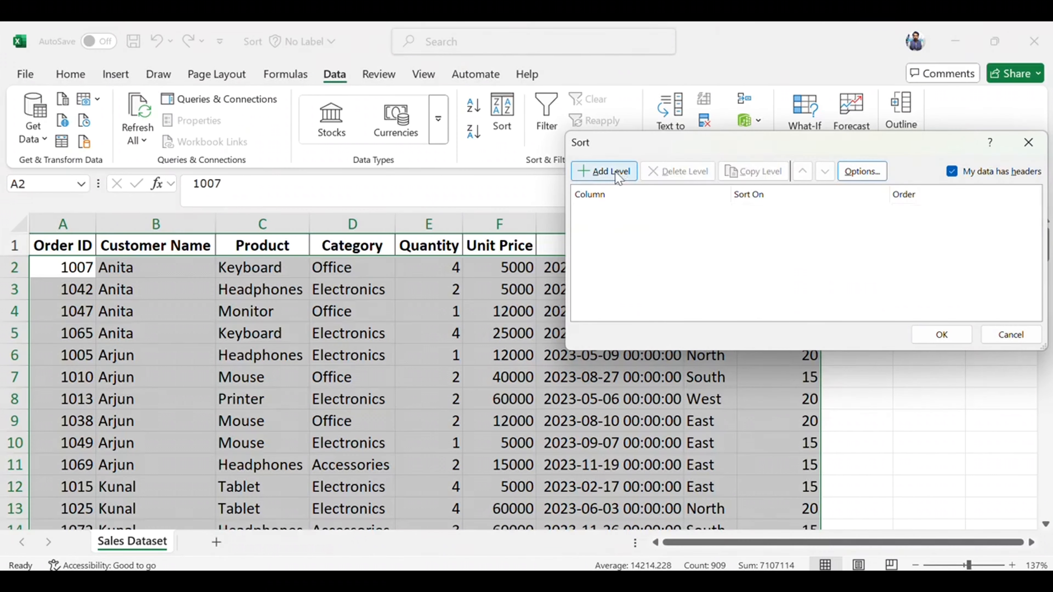
# Step: Sort the whole dataset by Order ID on cell values from Smallest to Largest, and return to cell A1
pyautogui.click(603, 172)
pyautogui.click(714, 211)
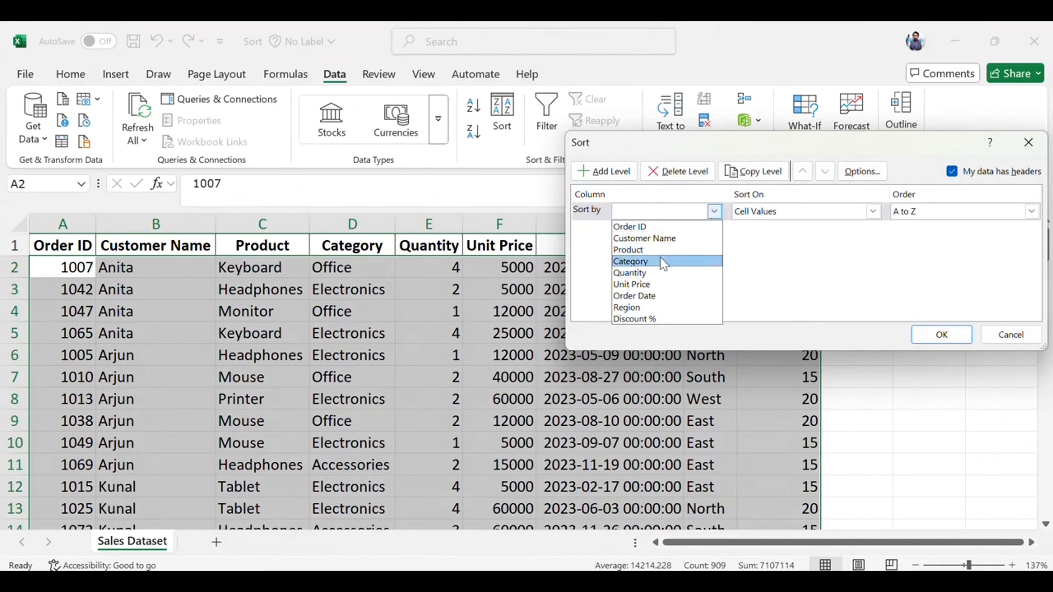
pyautogui.click(662, 229)
pyautogui.click(1031, 211)
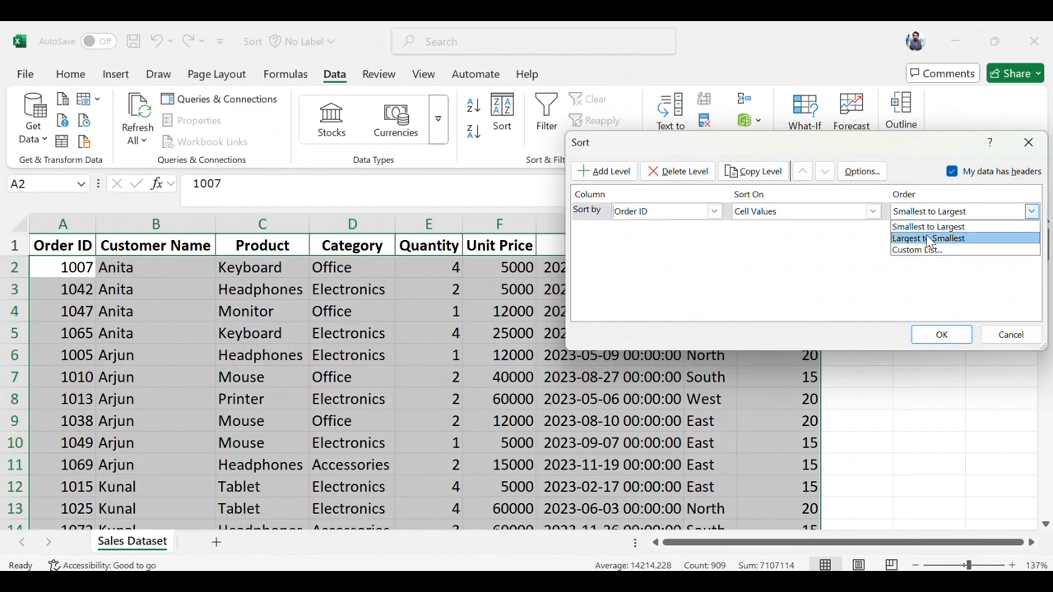
pyautogui.click(928, 228)
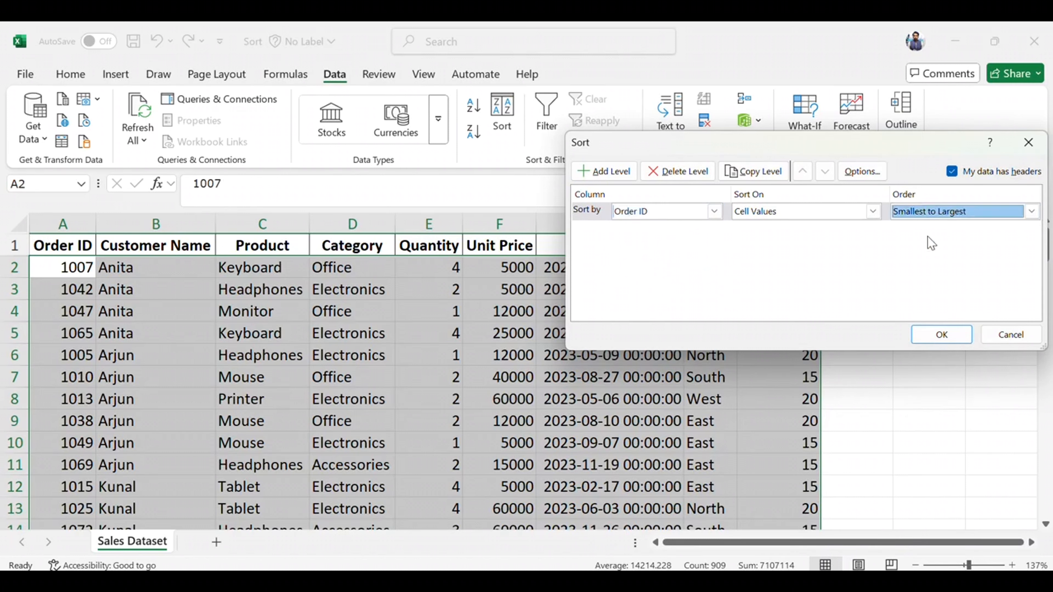
pyautogui.click(939, 337)
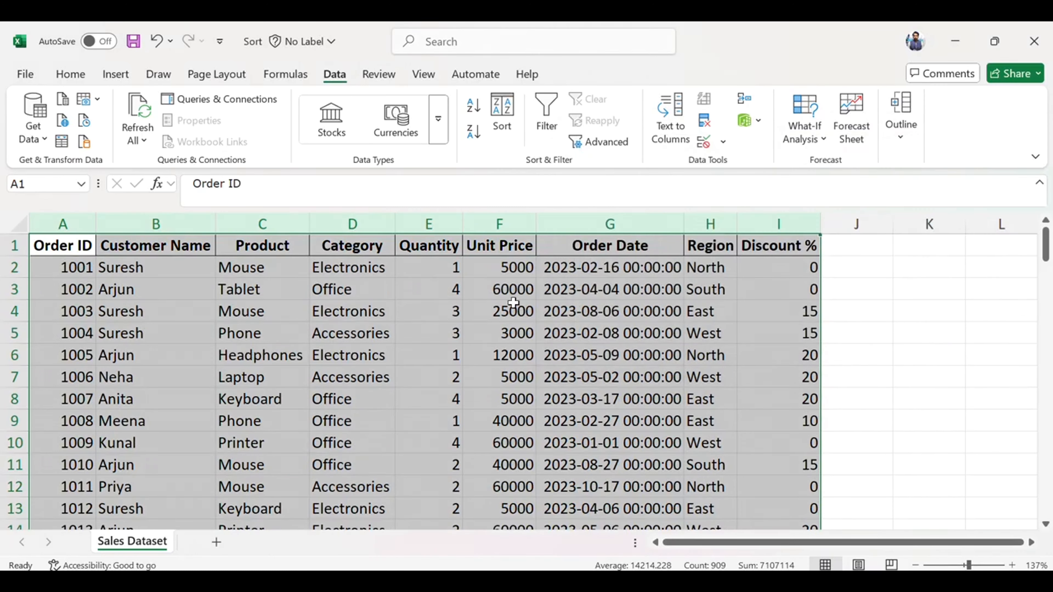
pyautogui.click(513, 305)
pyautogui.hotkey('ctrl', 'Left')
pyautogui.hotkey('ctrl', 'Up')
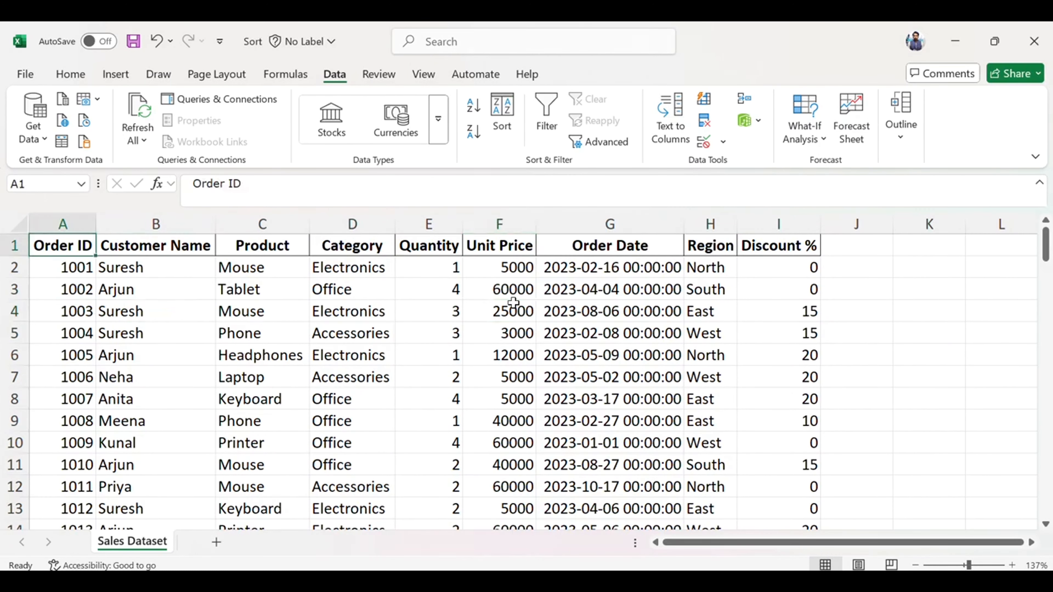
pyautogui.press('Down')
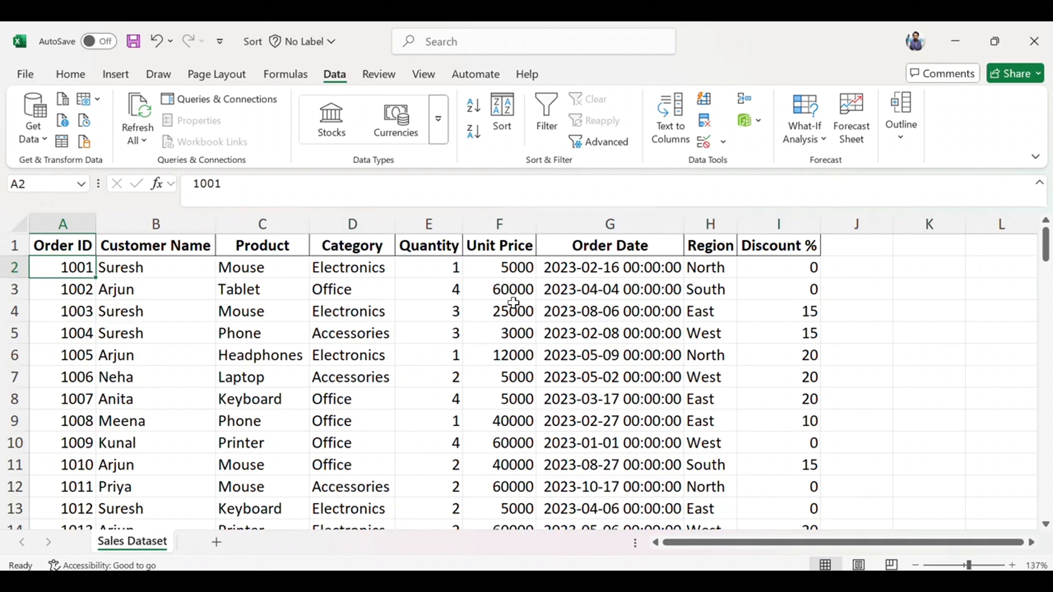
pyautogui.click(219, 303)
pyautogui.press('Left')
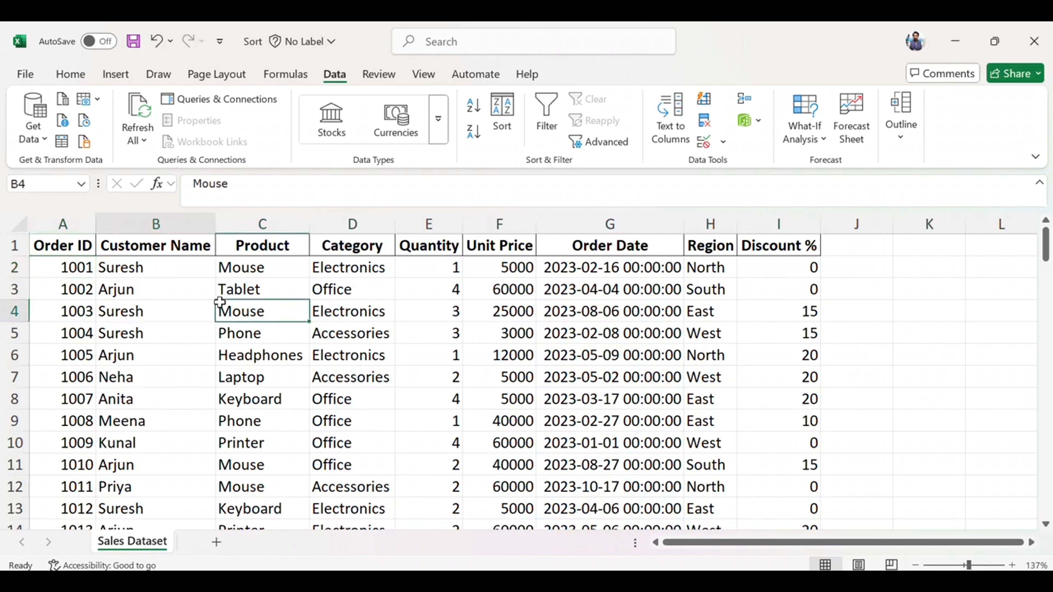
pyautogui.press('Left')
pyautogui.press('Down')
pyautogui.press('Right')
pyautogui.press('Up')
pyautogui.press('Up')
pyautogui.press('Up')
pyautogui.press('Left')
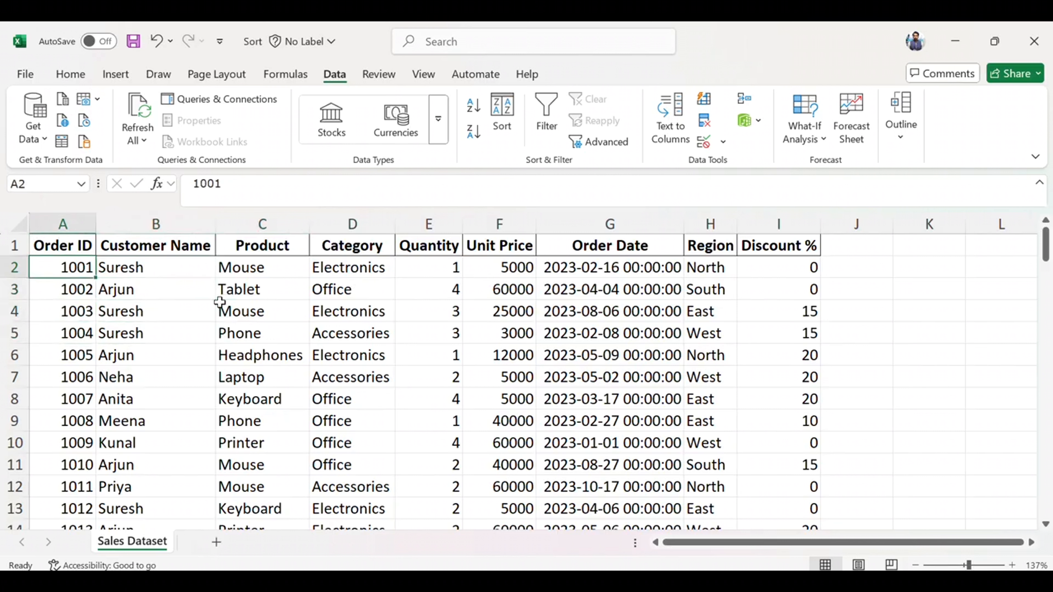
# Step: Save the workbook with the Order ID header cell A1 selected
pyautogui.press('Up')
pyautogui.hotkey('ctrl', 's')
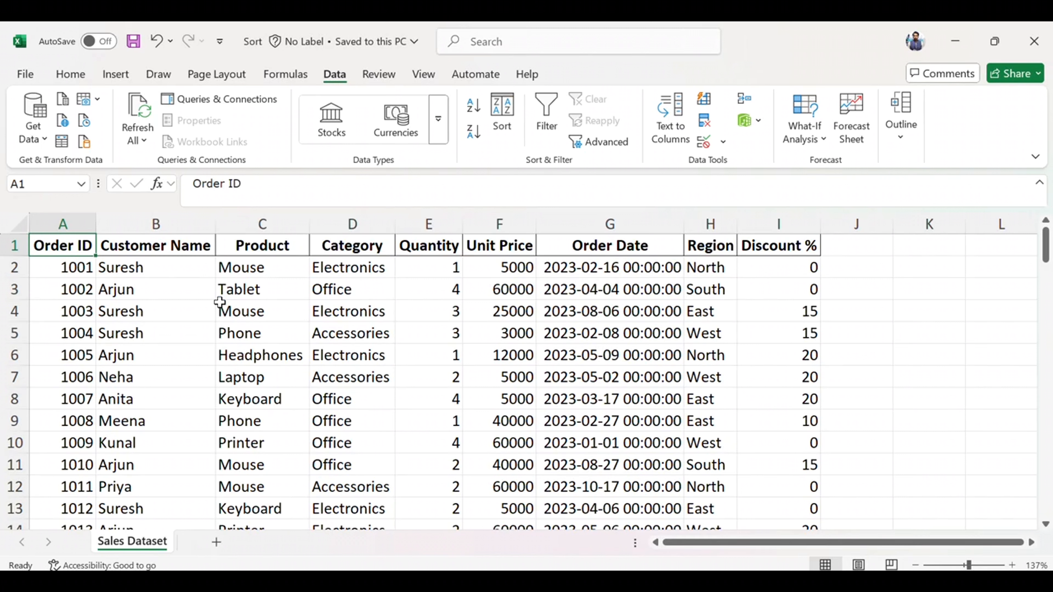
# Step: Delete the entire Order ID column from the sales dataset
pyautogui.hotkey('ctrl', 'space')
pyautogui.press('Right')
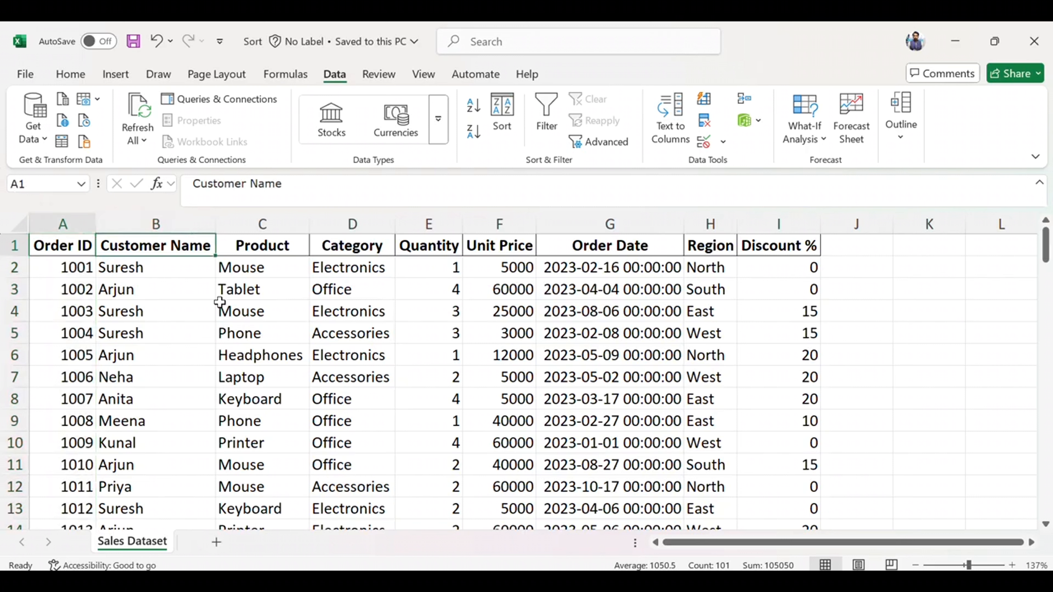
pyautogui.press('Left')
pyautogui.press('Down')
pyautogui.press('Up')
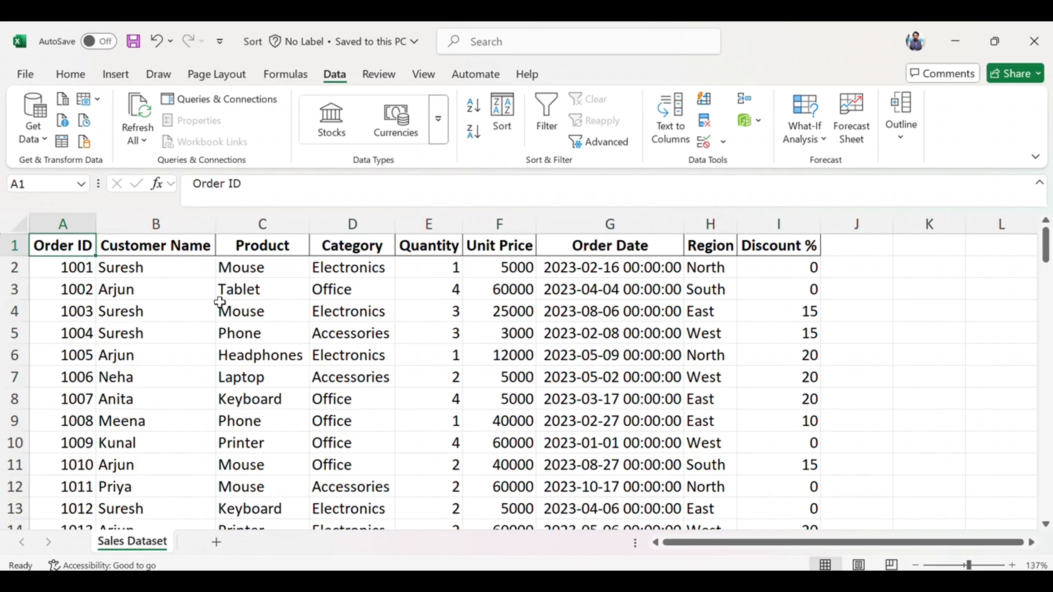
pyautogui.hotkey('ctrl', 'shift', 'Down')
pyautogui.hotkey('ctrl', '-')
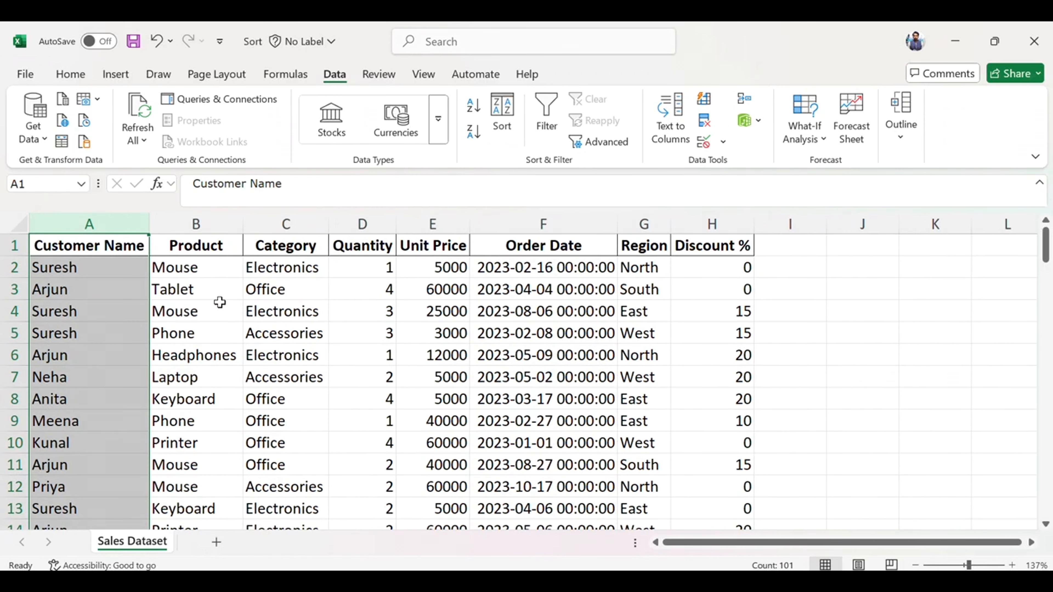
# Step: Insert a new blank column before Customer Name and give it the header S No
pyautogui.hotkey('ctrl', '+')
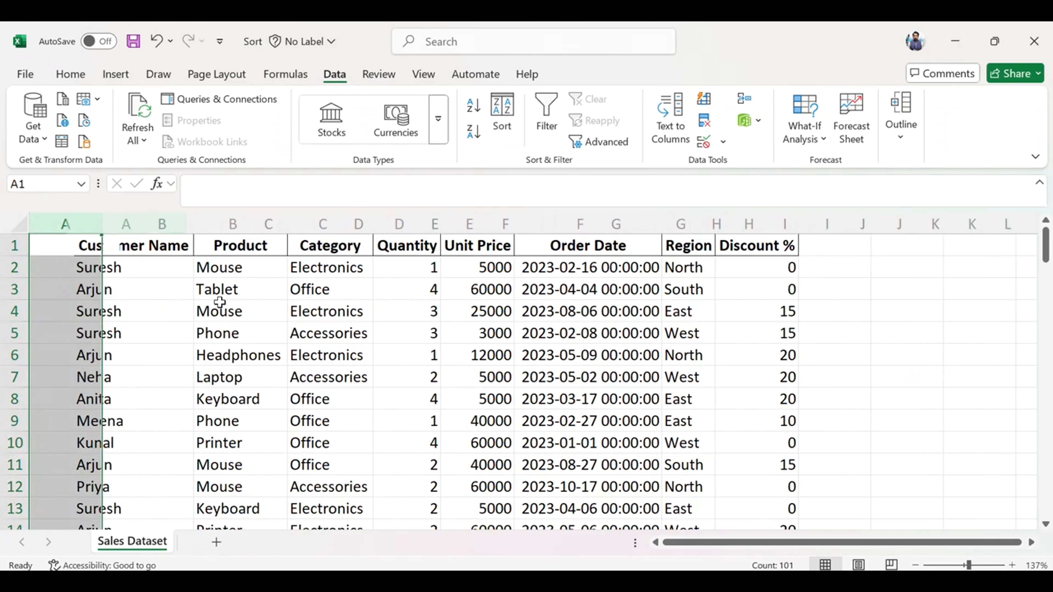
pyautogui.write('S No')
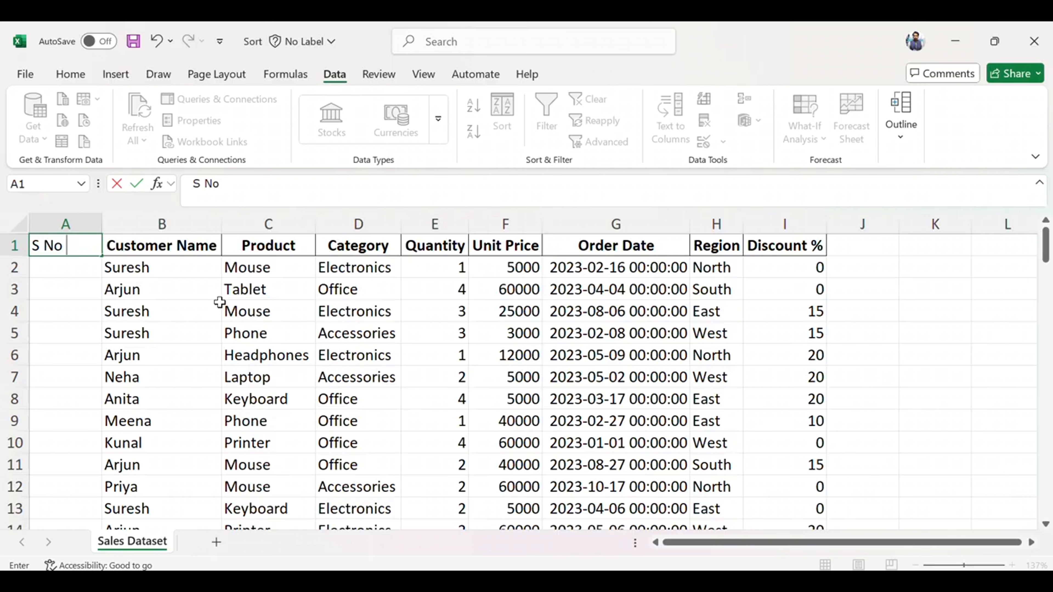
pyautogui.press('Return')
# Step: Start the serial numbers in the S No column with 1 in A2 and the formula =A2+1 in A3
pyautogui.write('1')
pyautogui.press('Return')
pyautogui.write('=')
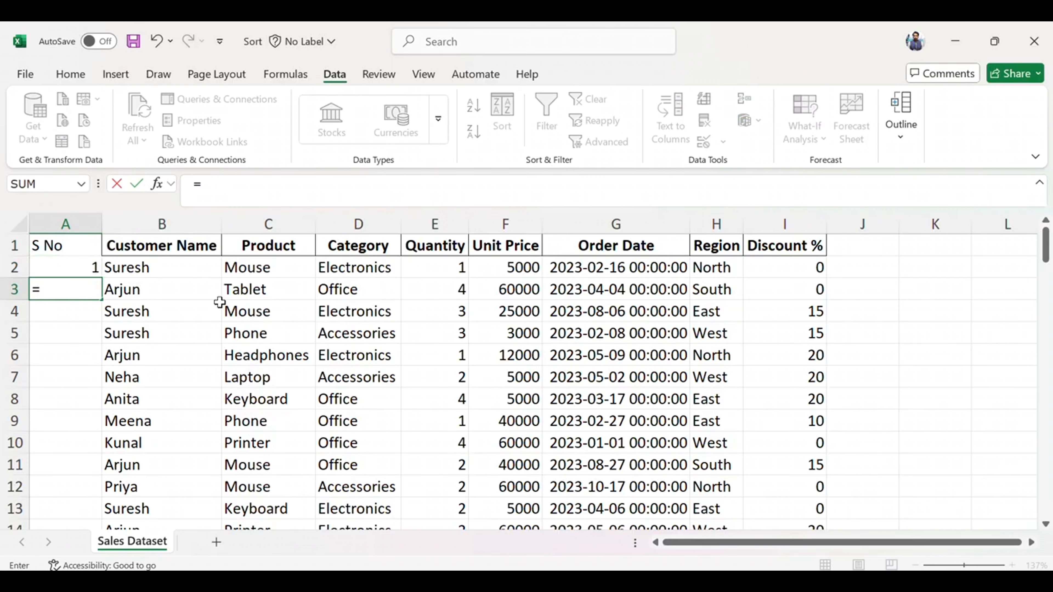
pyautogui.press('Up')
pyautogui.write('+1')
pyautogui.press('Return')
# Step: Copy the A3 serial number formula down the S No column to the last data row, A101
pyautogui.press('Up')
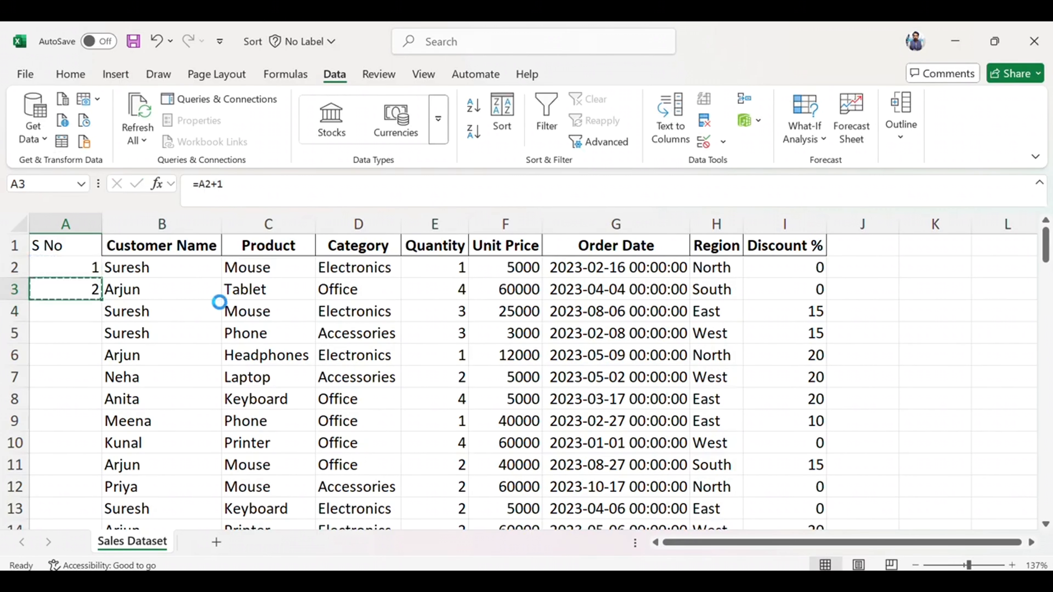
pyautogui.hotkey('ctrl', 'c')
pyautogui.click(220, 302)
pyautogui.hotkey('ctrl', 'Down')
pyautogui.press('Left')
pyautogui.hotkey('ctrl', 'shift', 'Up')
pyautogui.hotkey('ctrl', 'v')
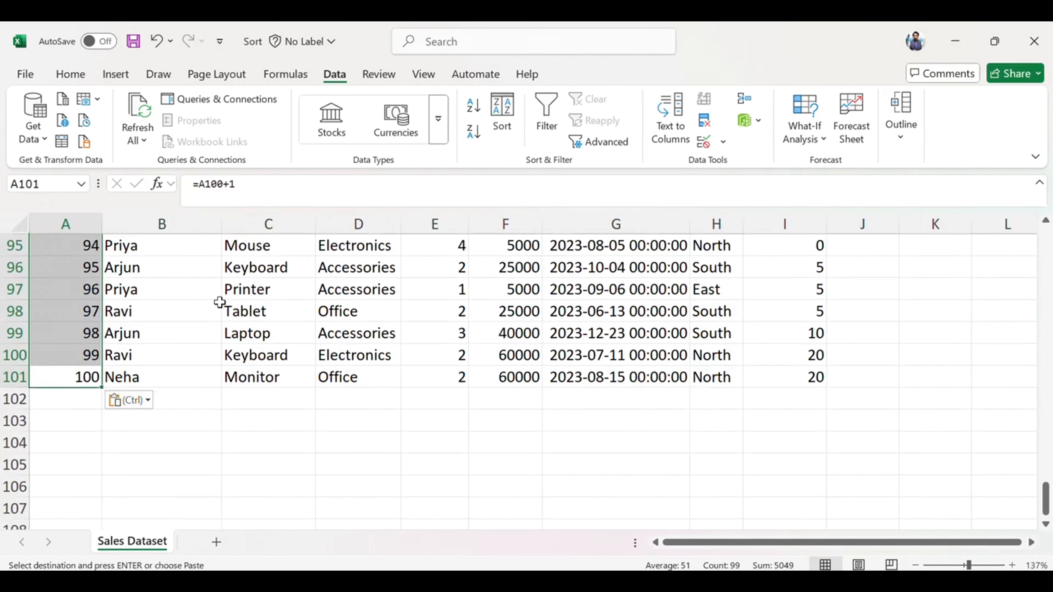
pyautogui.press('Up')
pyautogui.press('Up')
pyautogui.press('Up')
pyautogui.press('ctrl')
pyautogui.press('Escape')
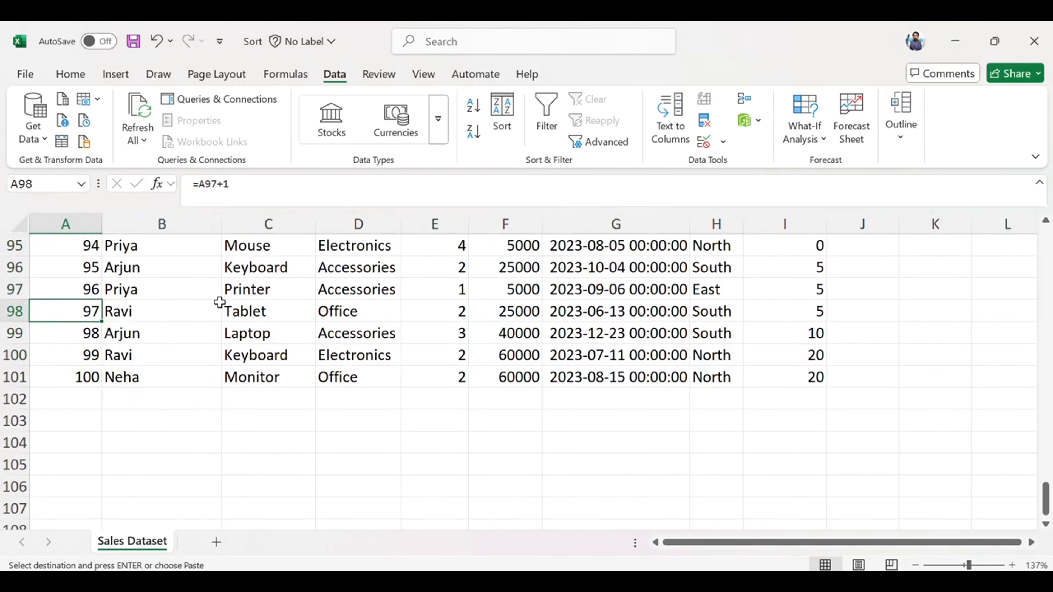
# Step: Delete the whole S No column
pyautogui.hotkey('ctrl', 'Up')
pyautogui.press('Down')
pyautogui.press('Down')
pyautogui.press('Down')
pyautogui.press('Down')
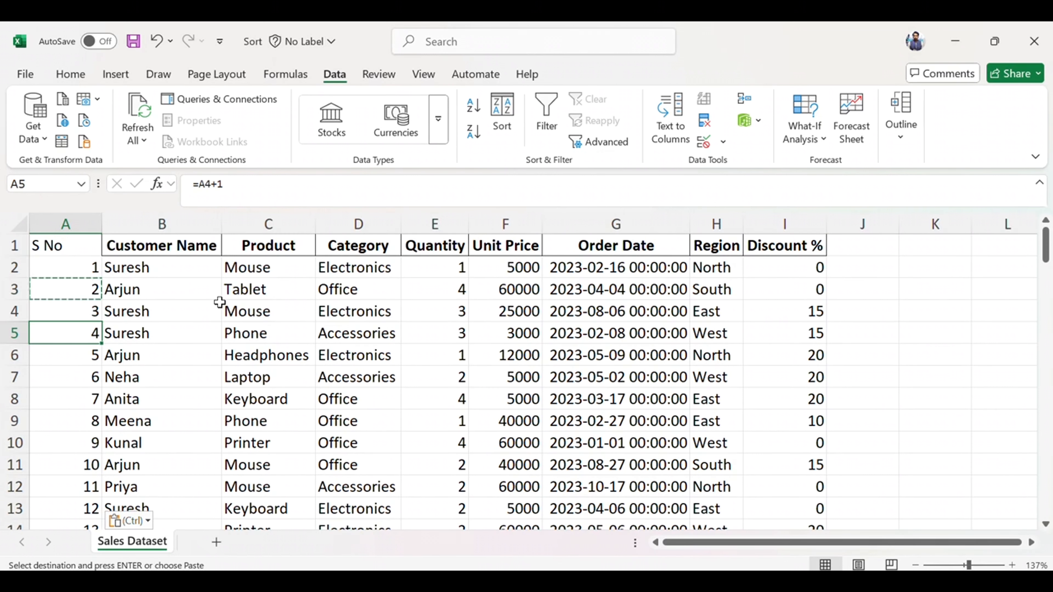
pyautogui.hotkey('ctrl', 'space')
pyautogui.hotkey('ctrl', '-')
# Step: Select cell B4 and save the workbook without a serial number column
pyautogui.click(219, 302)
pyautogui.hotkey('ctrl', 's')
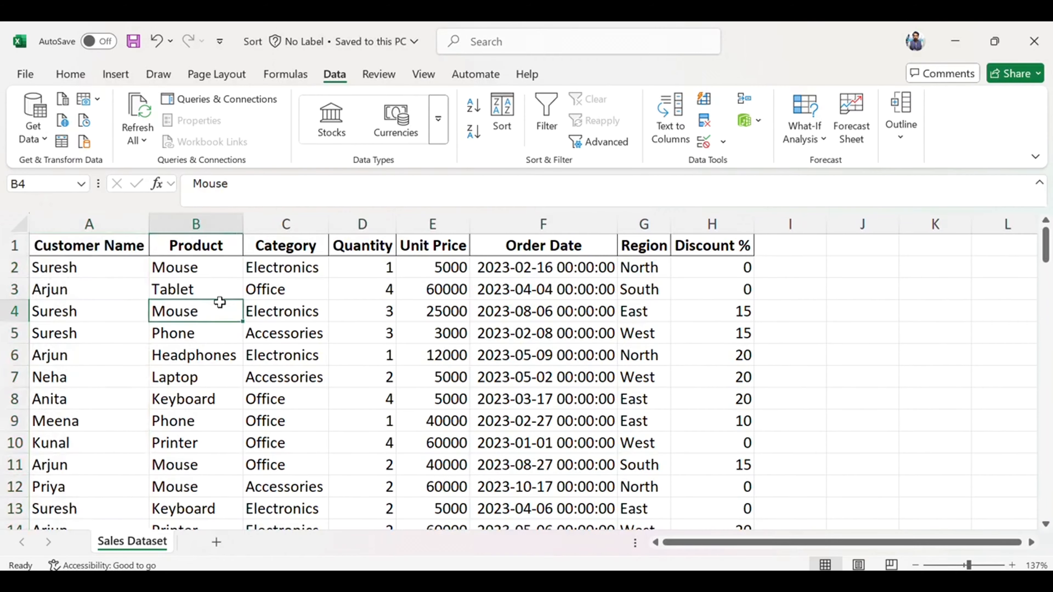